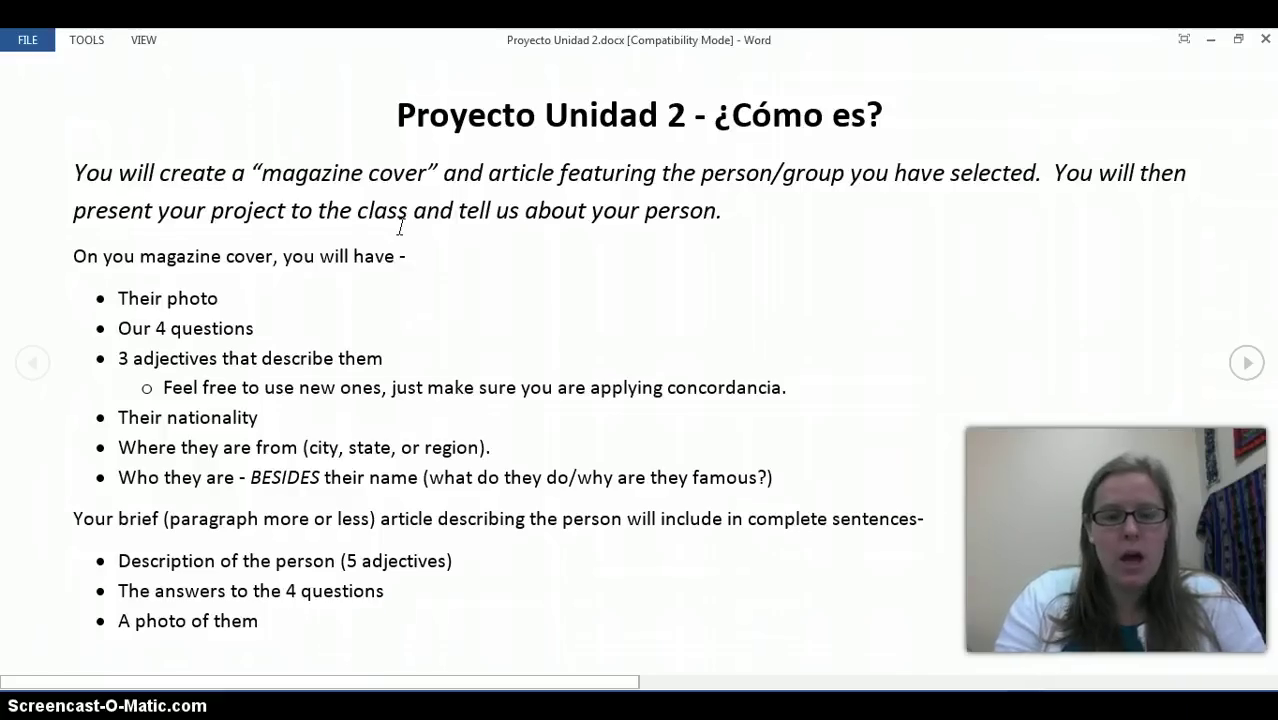
# Step: Open the sample Katniss Everdeen magazine cover and view it full screen
pyautogui.moveTo(330, 690)
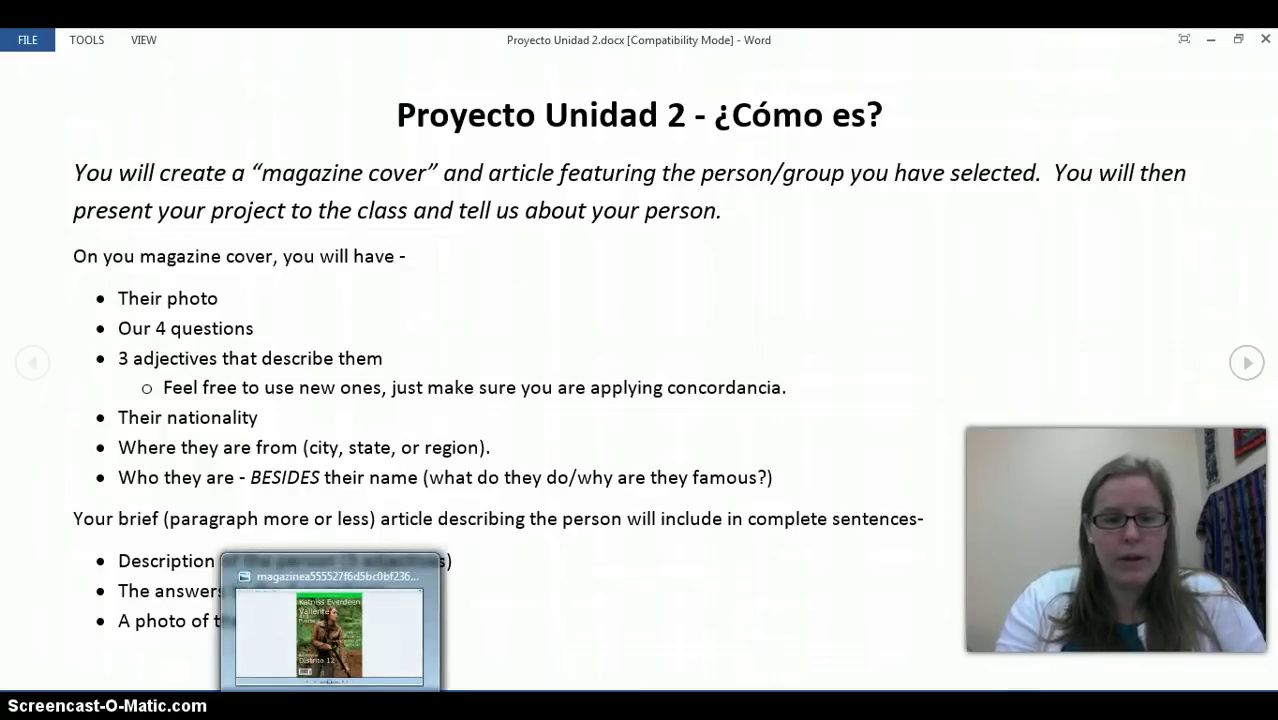
pyautogui.click(329, 630)
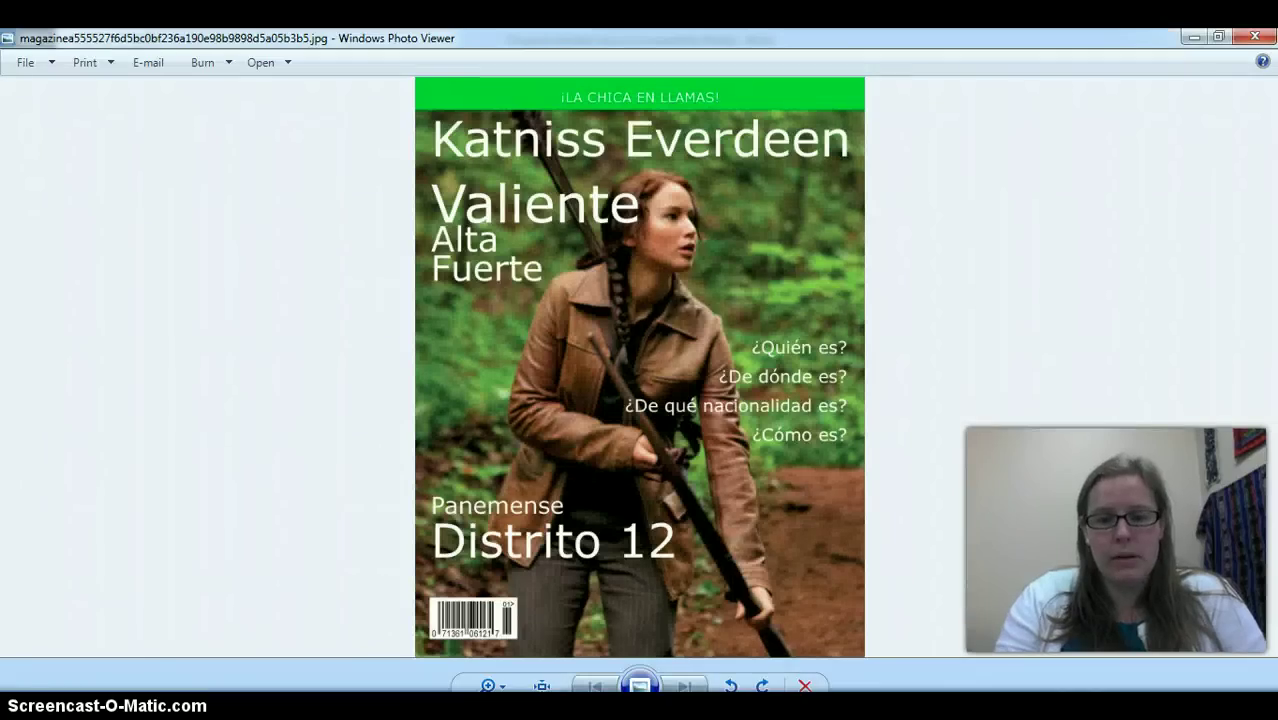
pyautogui.click(640, 685)
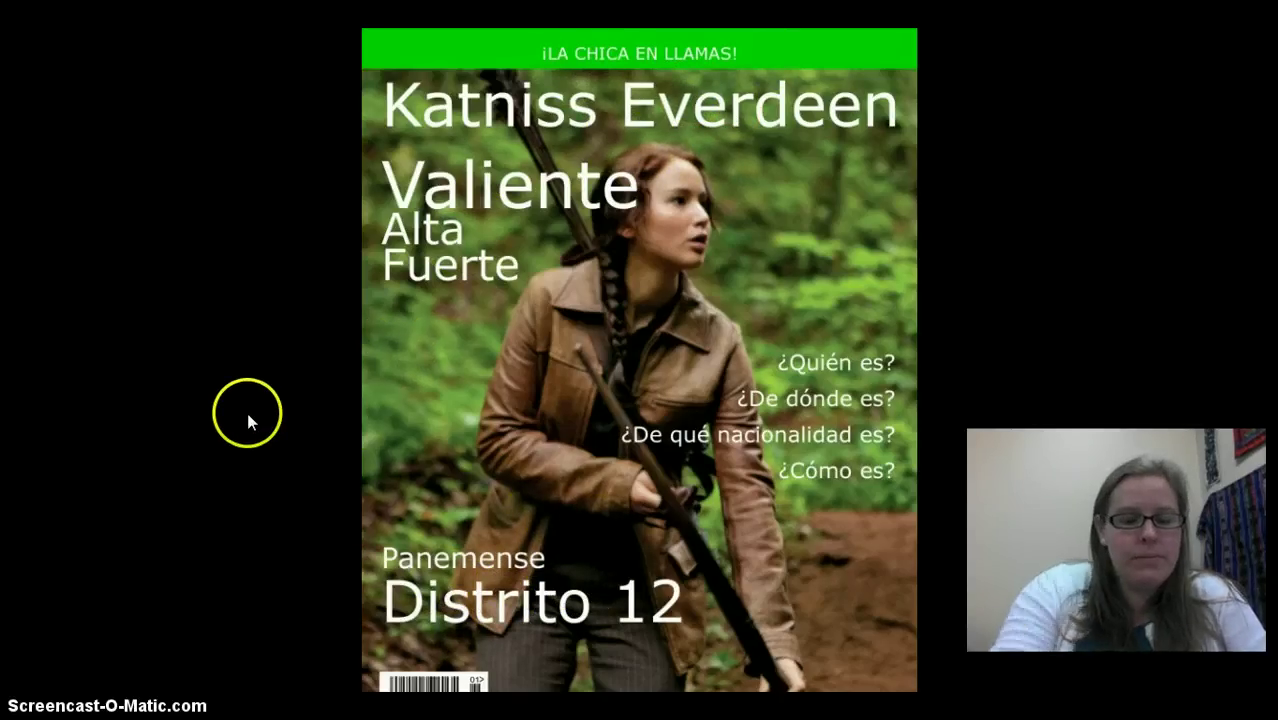
pyautogui.press('Escape')
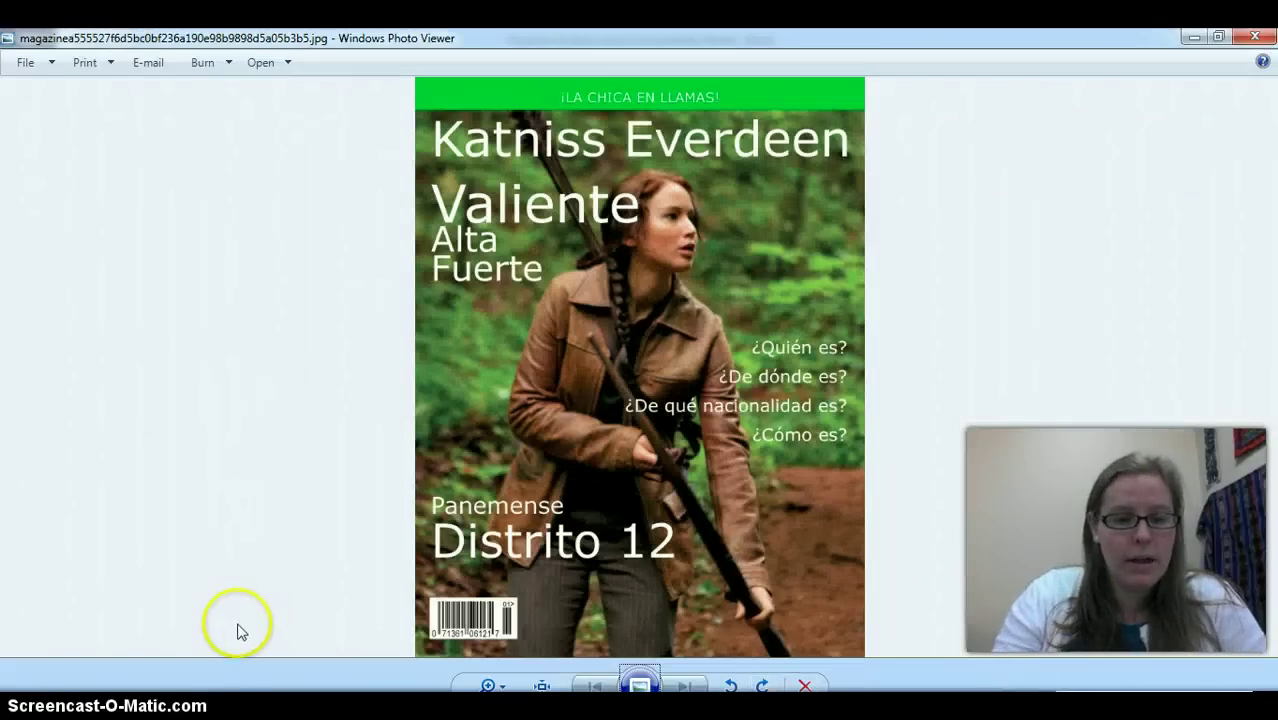
# Step: Alternate between the Proyecto Unidad 2 document and the sample cover, ending on the cover
pyautogui.moveTo(222, 710)
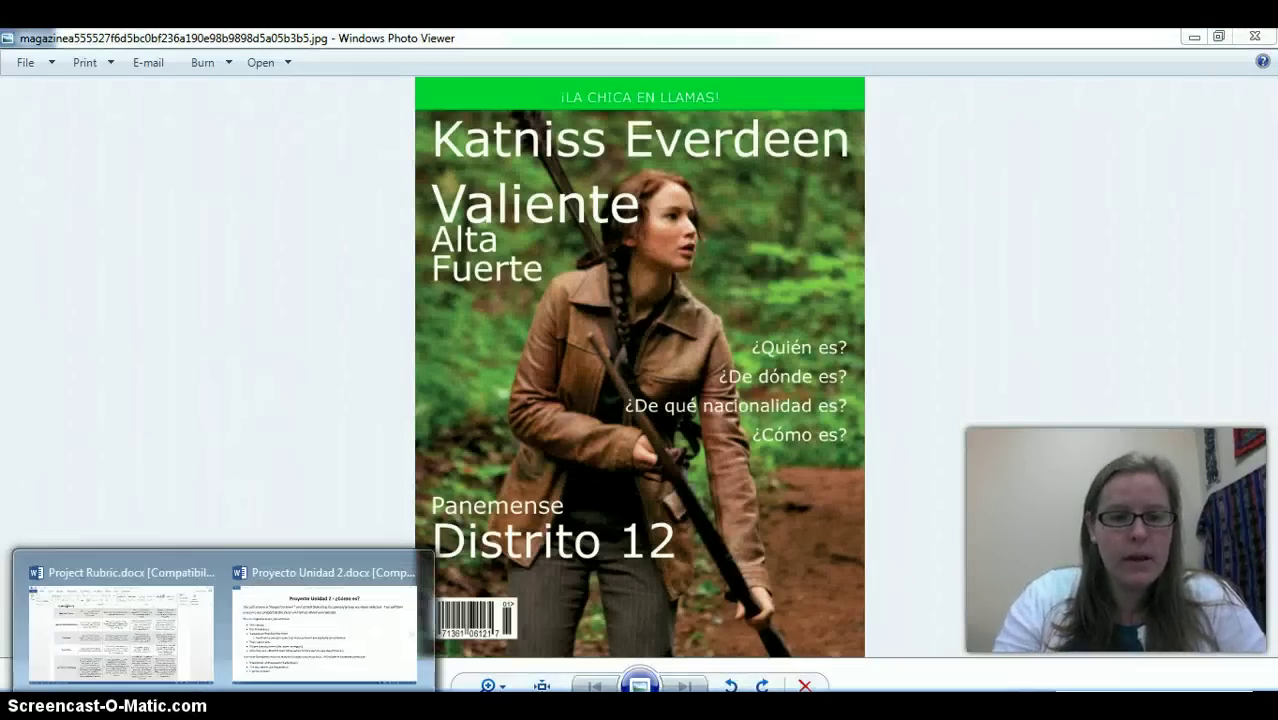
pyautogui.click(297, 638)
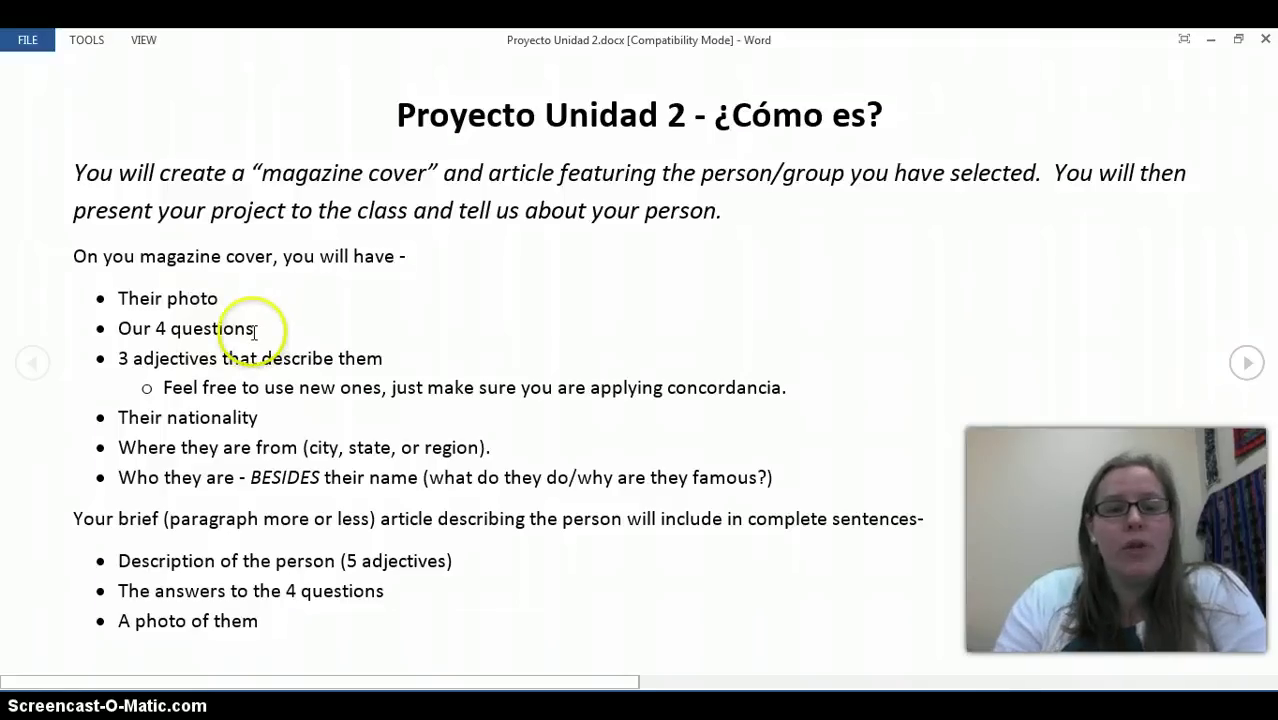
pyautogui.click(378, 612)
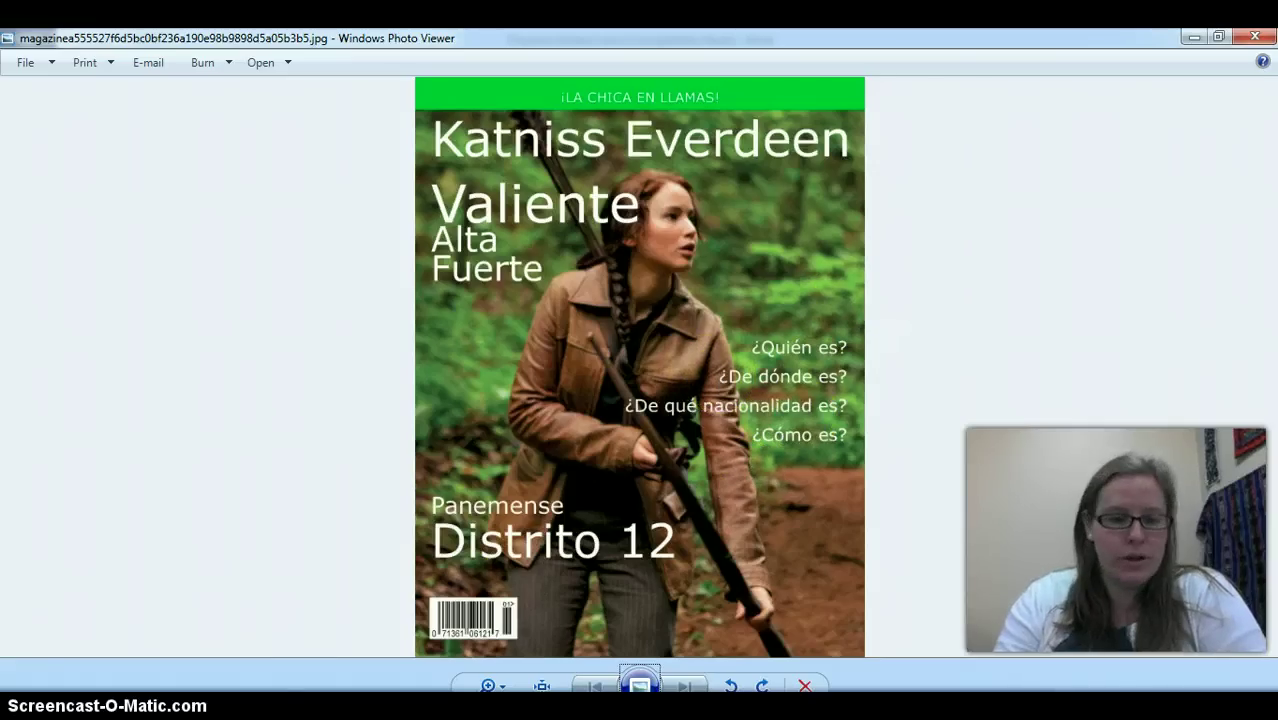
pyautogui.moveTo(122, 712)
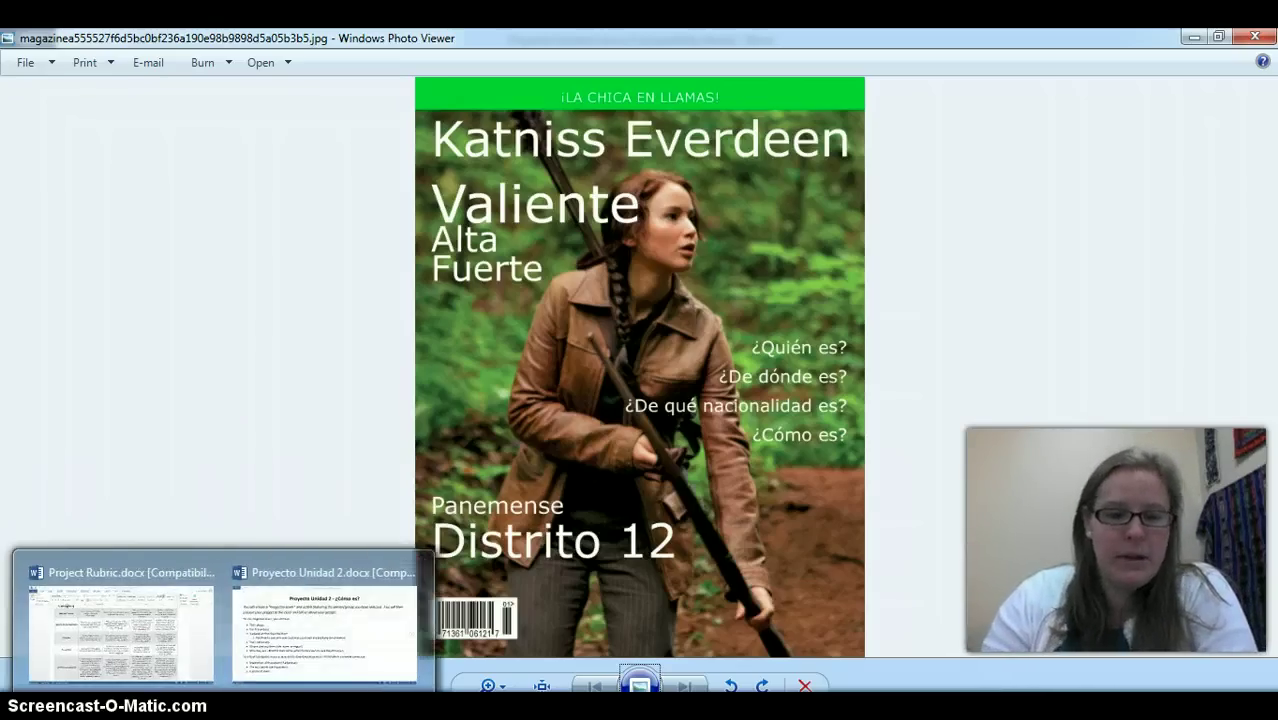
pyautogui.click(288, 662)
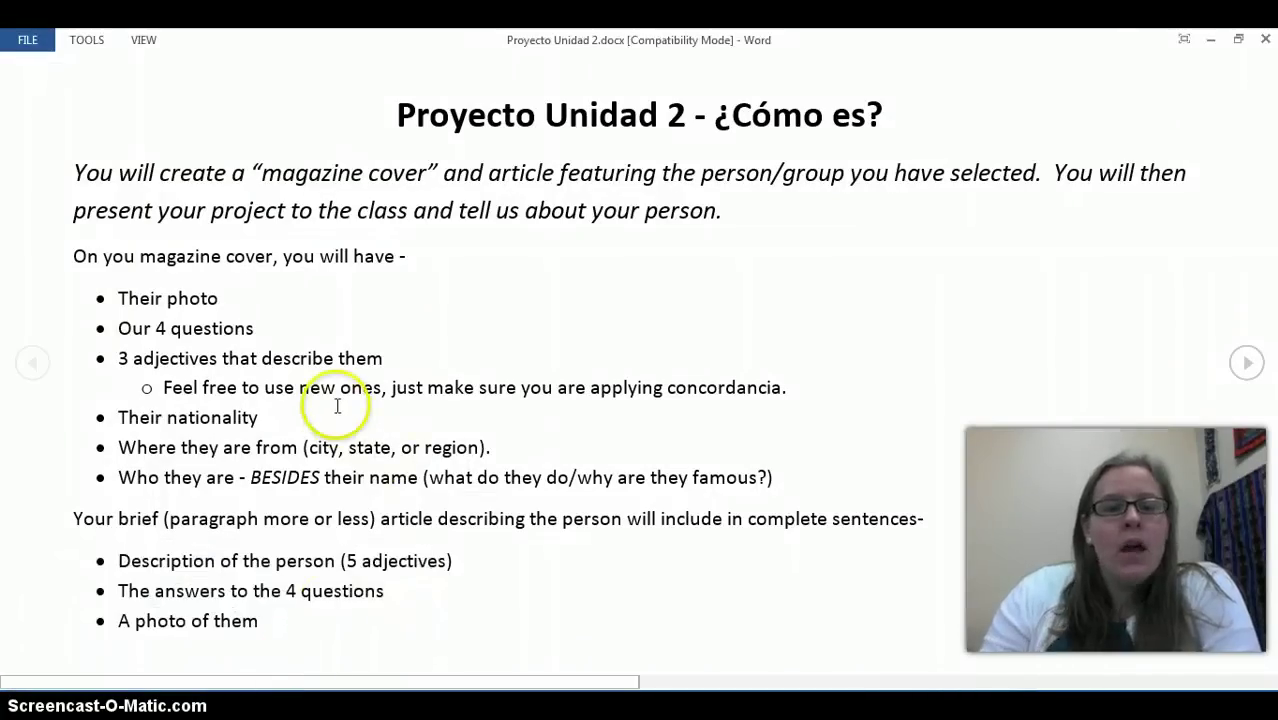
pyautogui.moveTo(387, 695)
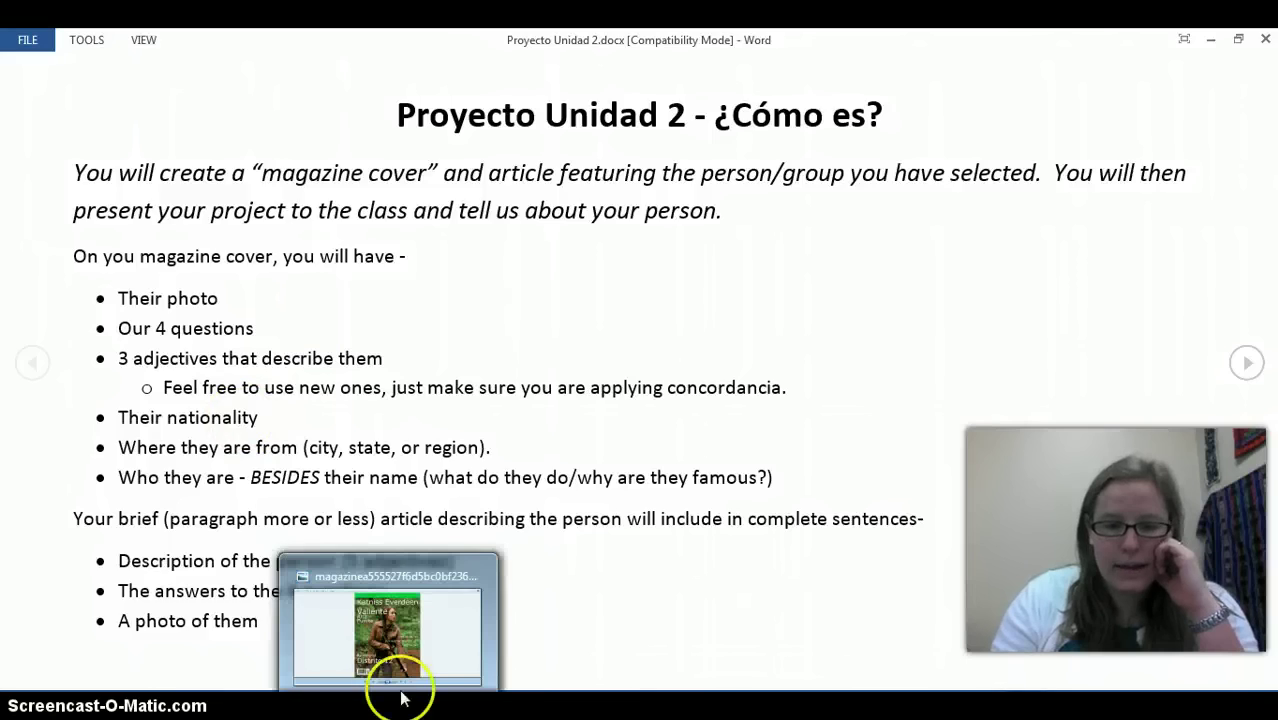
pyautogui.click(421, 640)
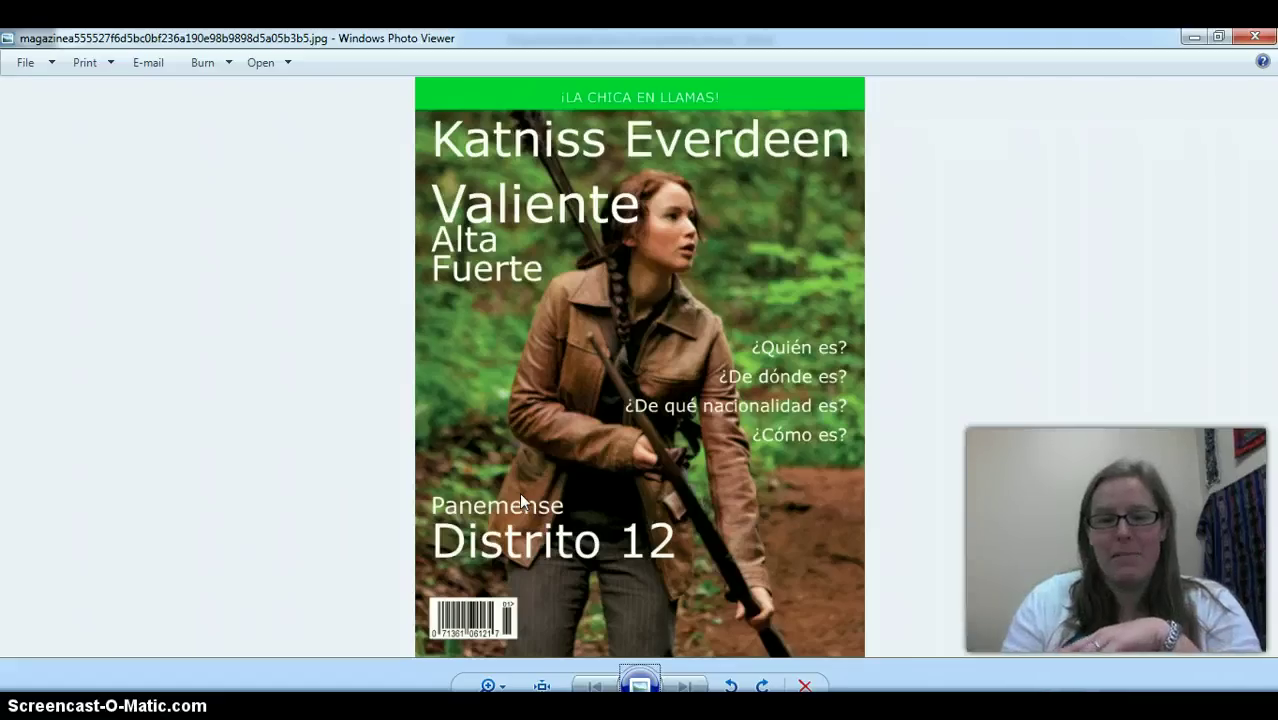
# Step: Go from the Katniss Everdeen cover in Photo Viewer back to Proyecto Unidad 2.docx
pyautogui.click(430, 648)
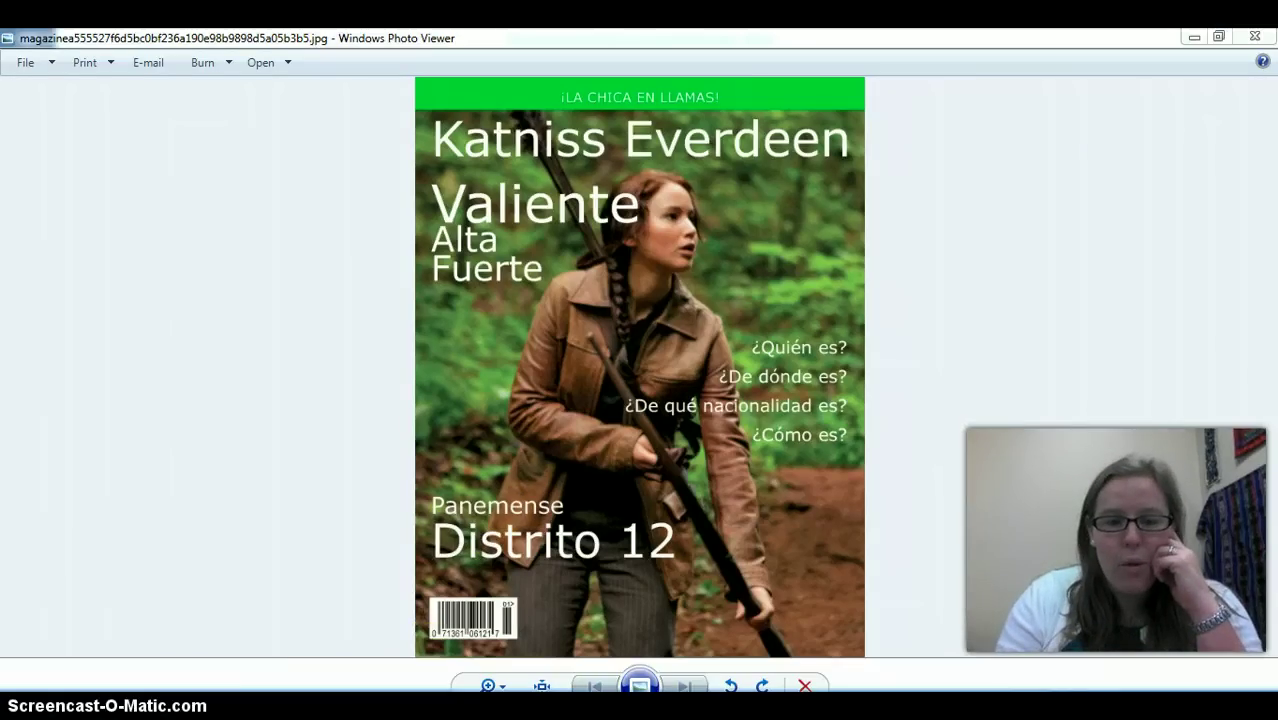
pyautogui.click(323, 638)
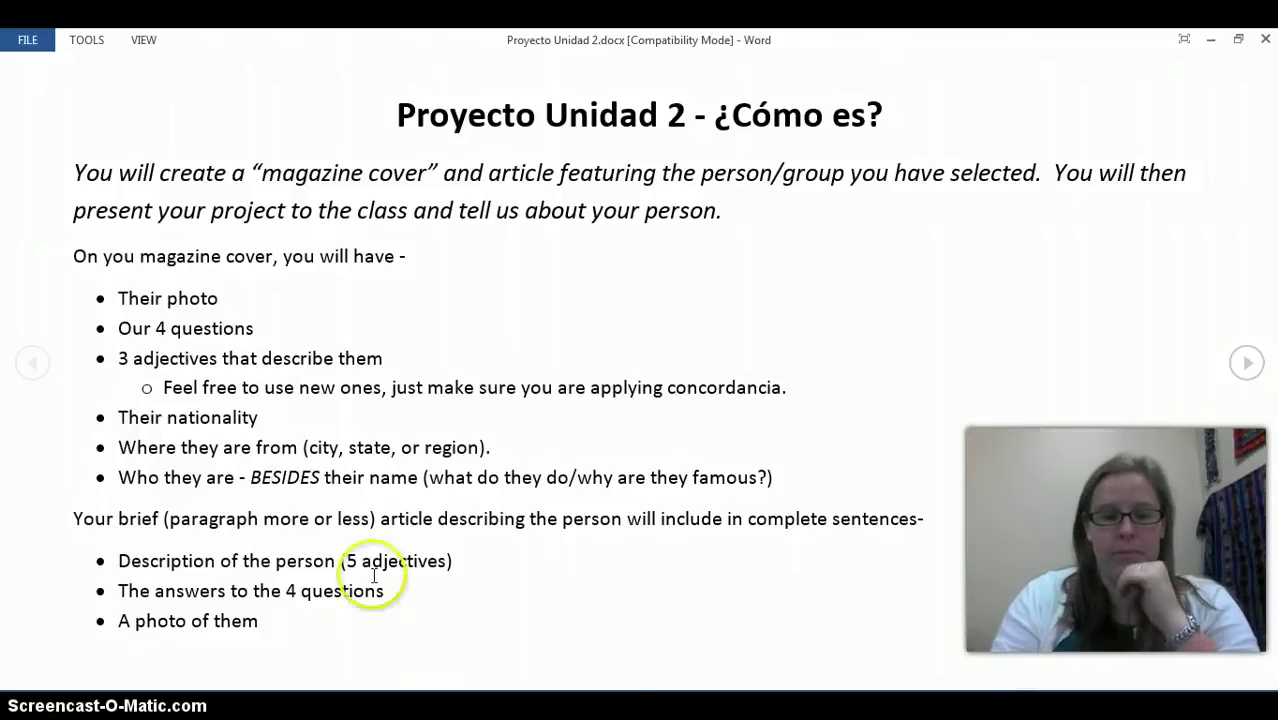
# Step: Glance at the sample cover, return to Word, then switch to bighugelabs.com in Firefox
pyautogui.hotkey('alt', 'Tab')
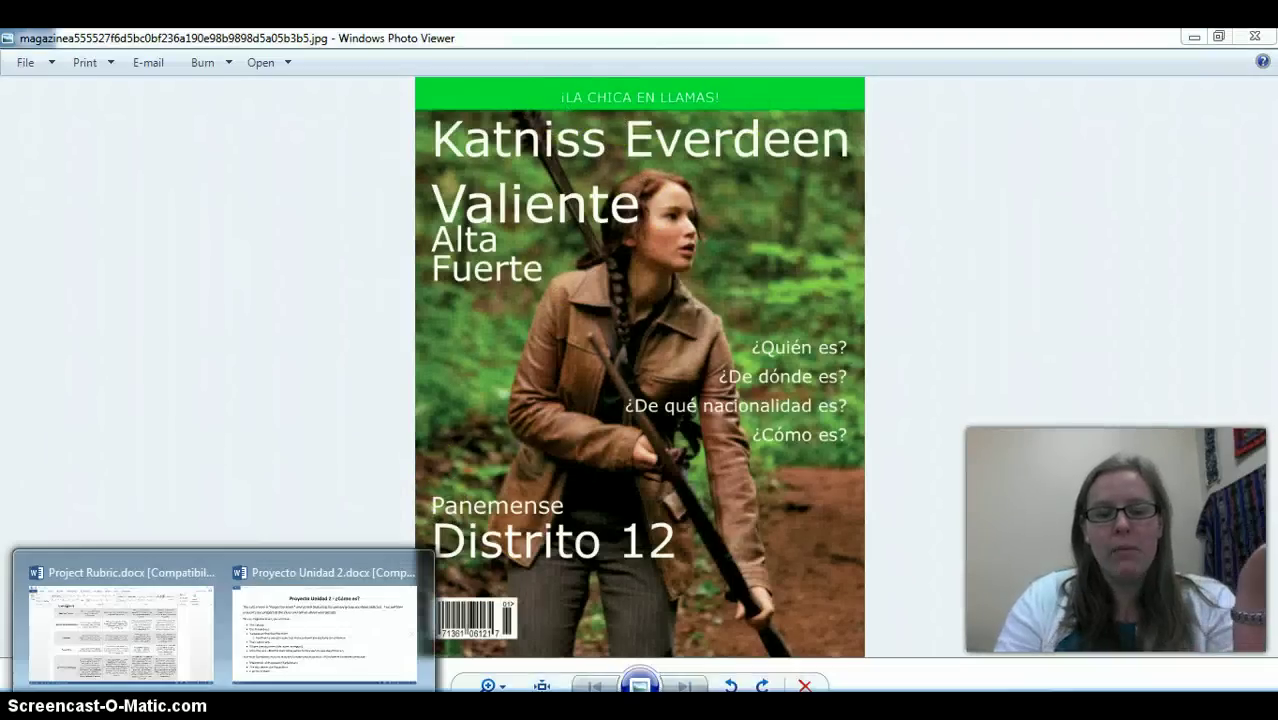
pyautogui.click(319, 600)
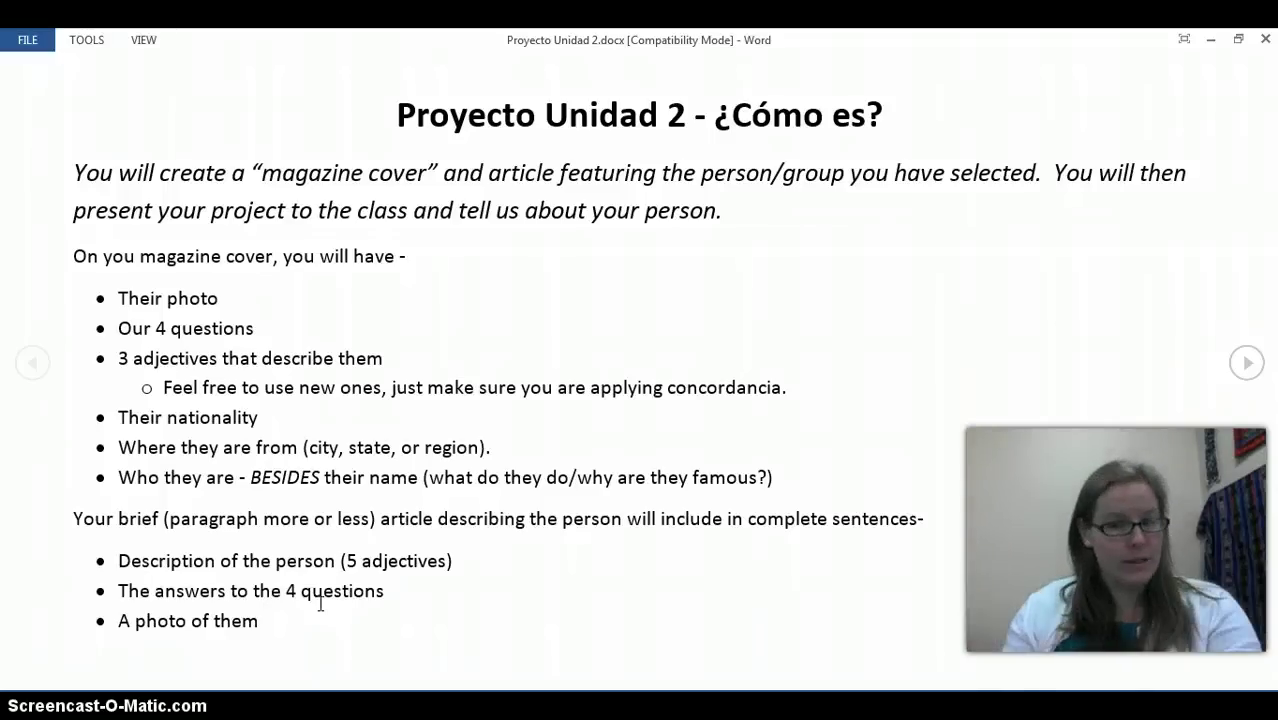
pyautogui.click(479, 537)
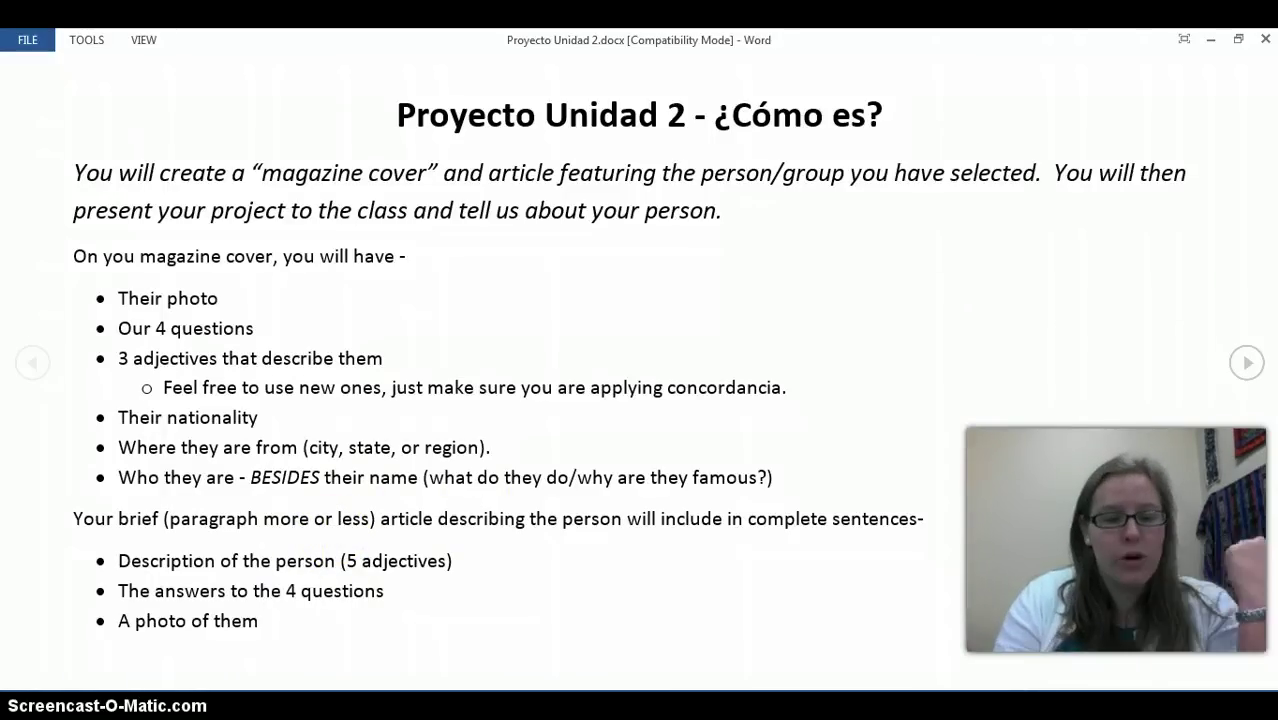
pyautogui.hotkey('alt', 'Tab')
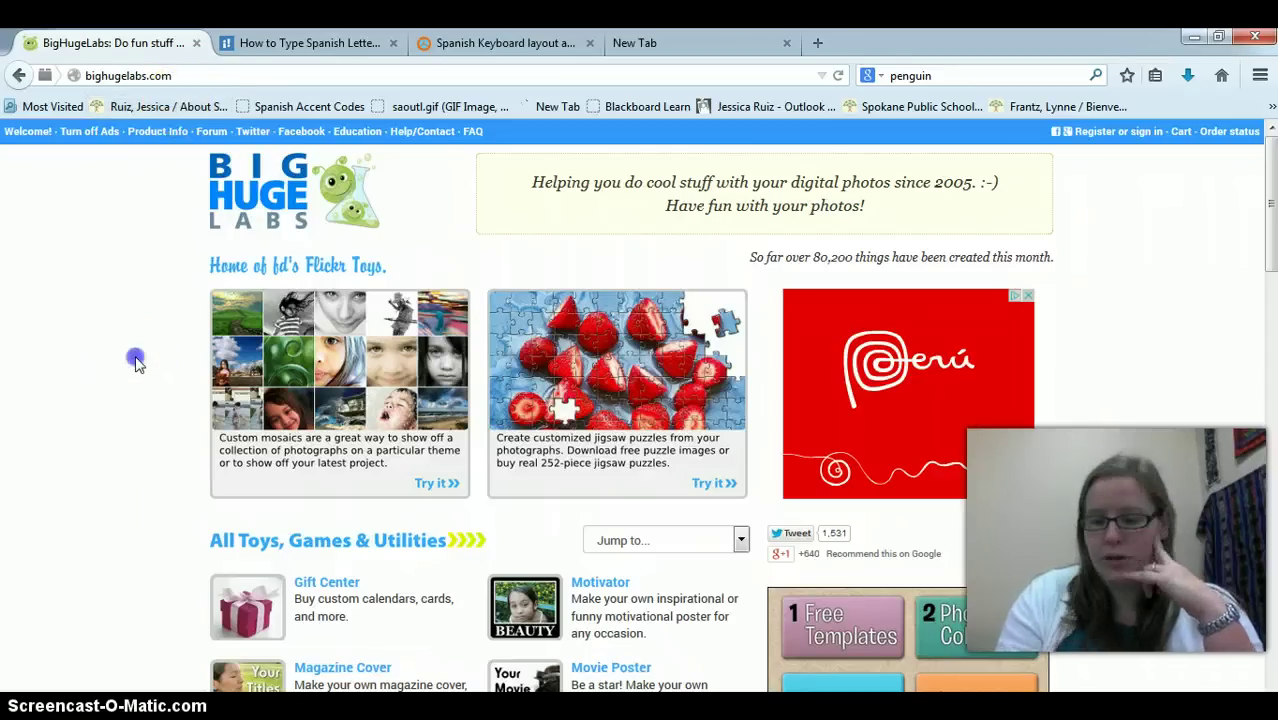
# Step: Open BigHugeLabs' Magazine Cover maker and pause the video beside its form
pyautogui.scroll(-1, 139, 365)
pyautogui.scroll(-2, 137, 364)
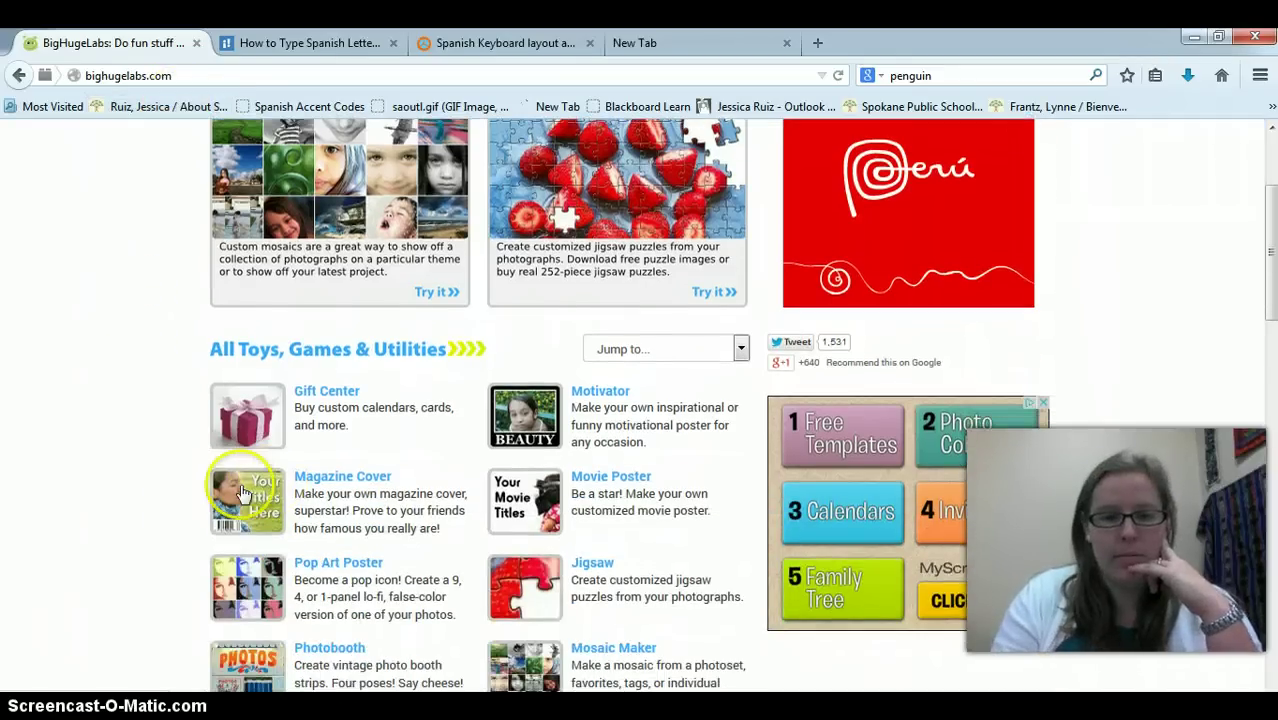
pyautogui.click(340, 477)
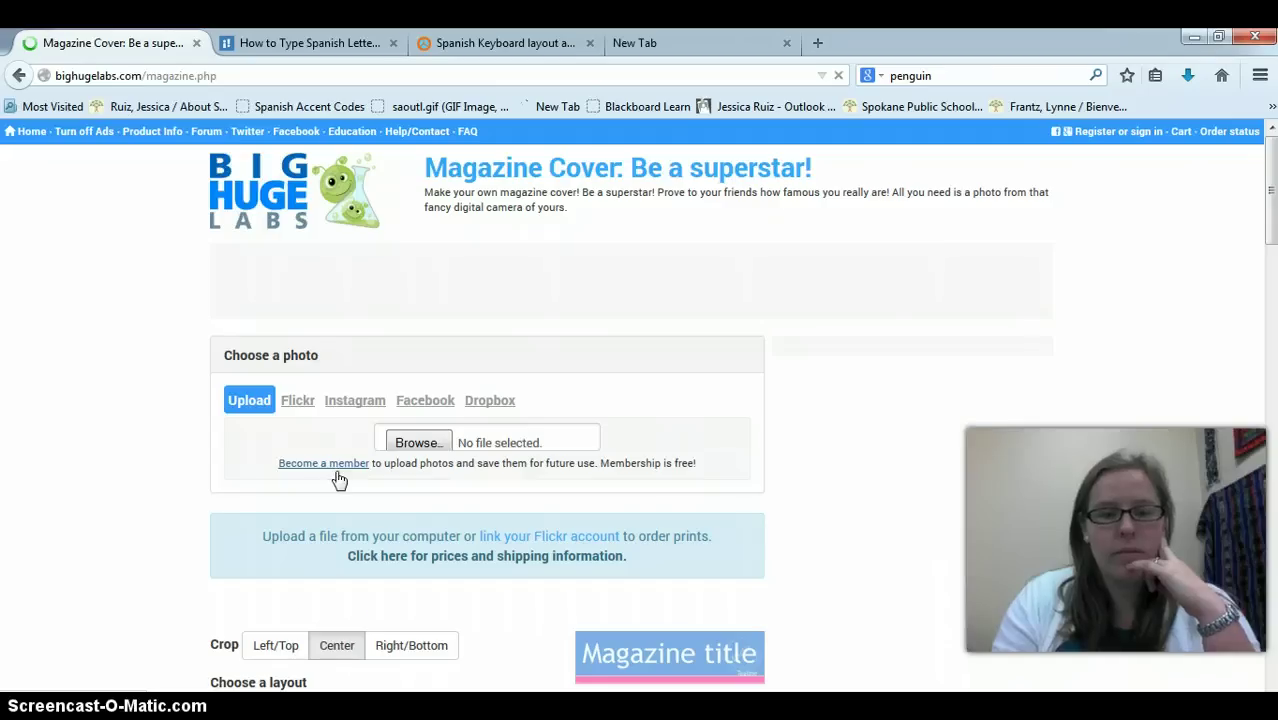
pyautogui.scroll(-2, 125, 450)
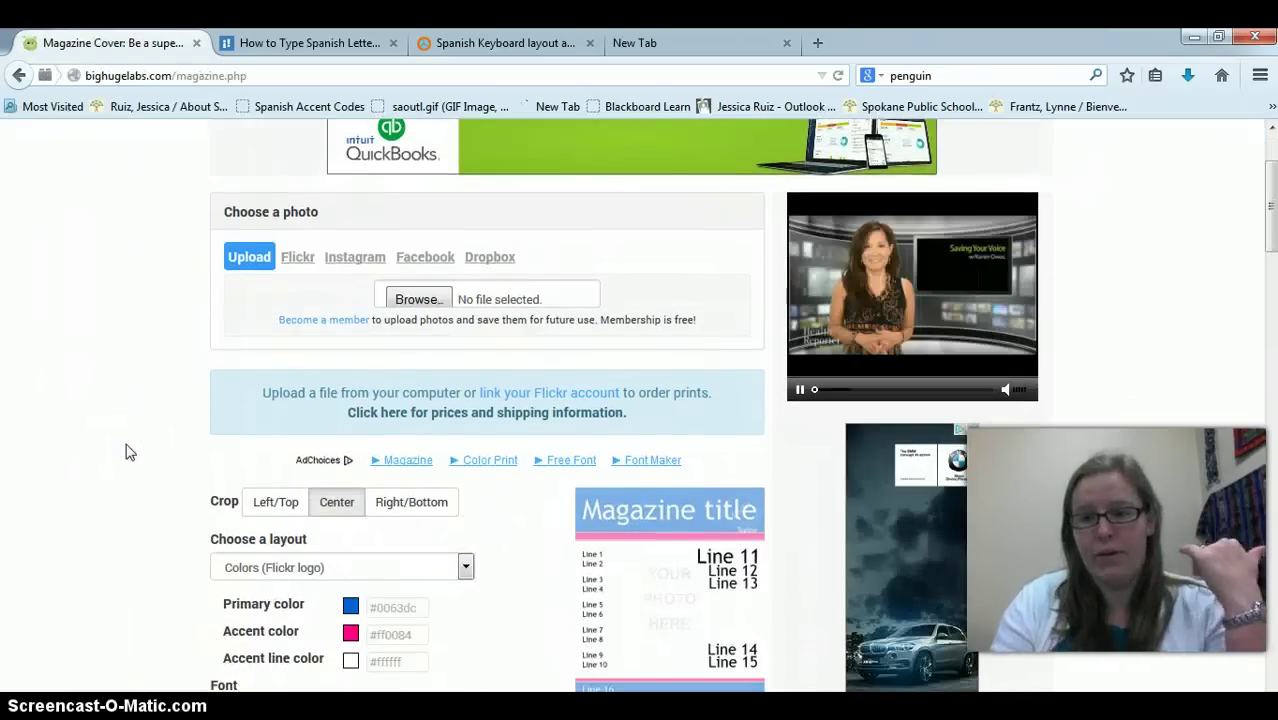
pyautogui.click(800, 390)
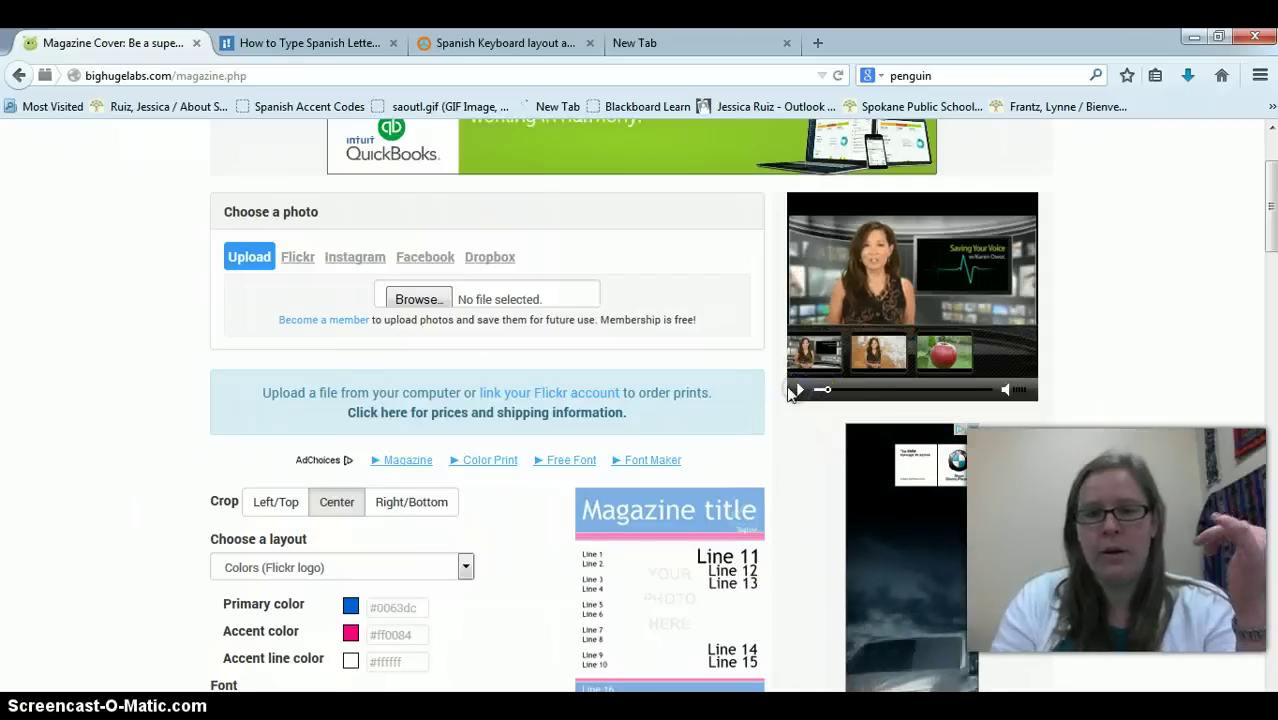
# Step: Upload Pinguinos de Madagascar.jpg from the Desktop as the cover photo
pyautogui.click(416, 298)
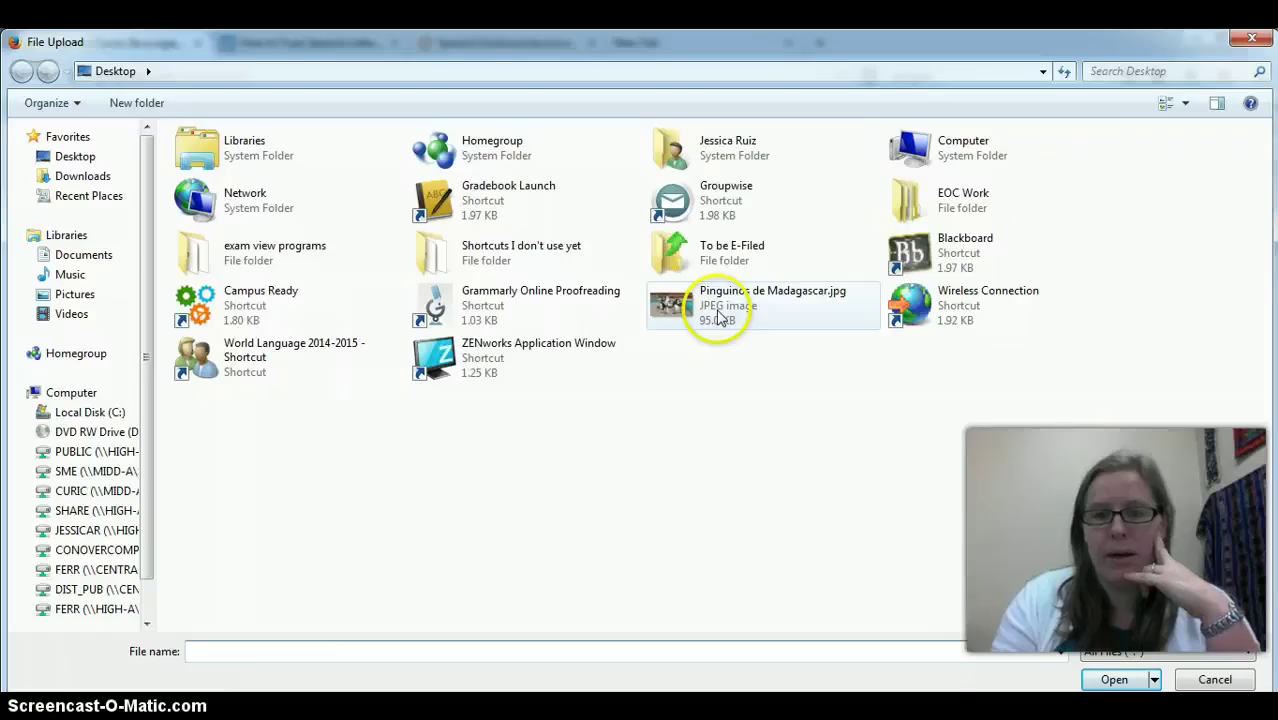
pyautogui.click(718, 315)
pyautogui.click(1116, 679)
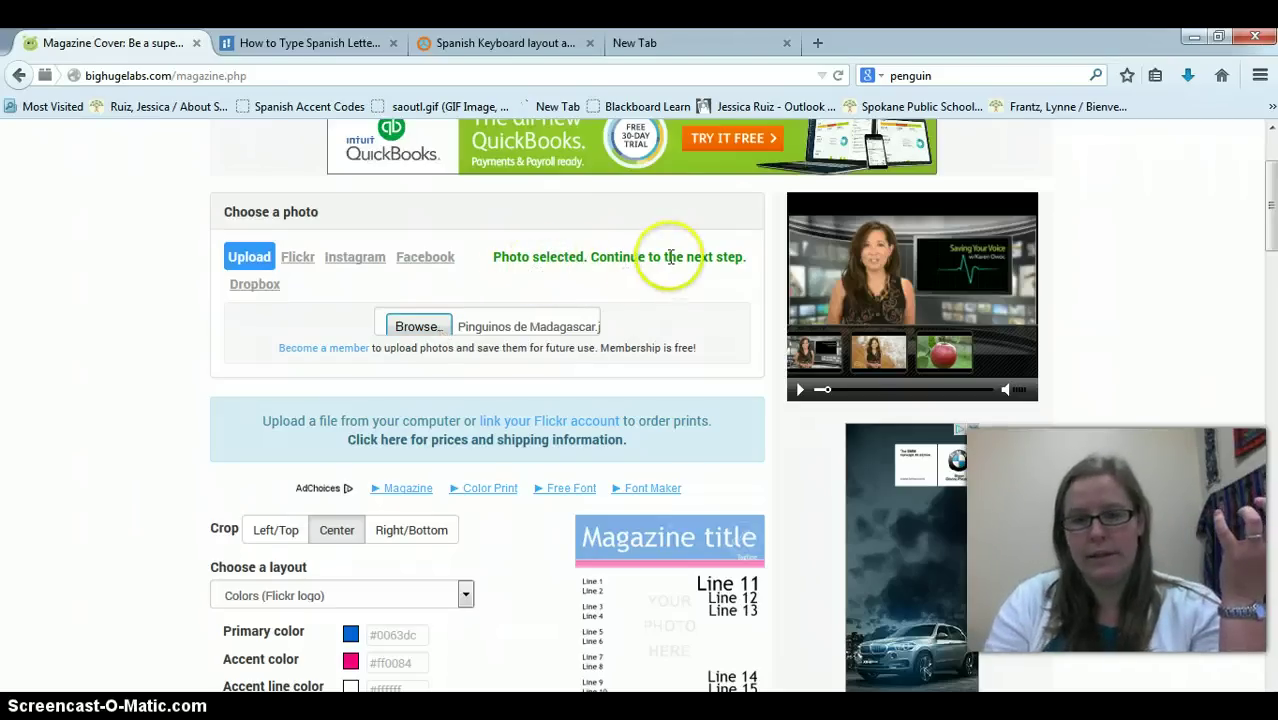
pyautogui.scroll(-5, 172, 345)
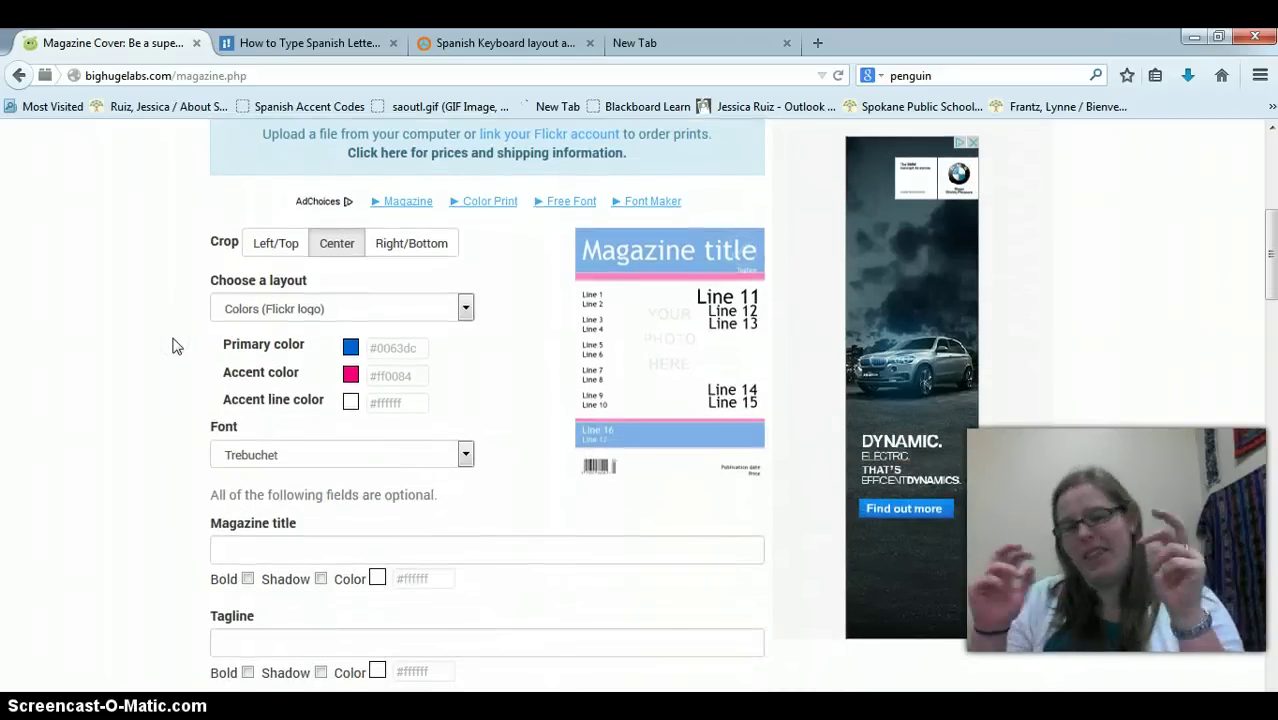
# Step: Anchor the photo crop at Left/Top, leaving the primary colour unchanged
pyautogui.click(314, 308)
pyautogui.click(408, 248)
pyautogui.click(408, 248)
pyautogui.click(292, 245)
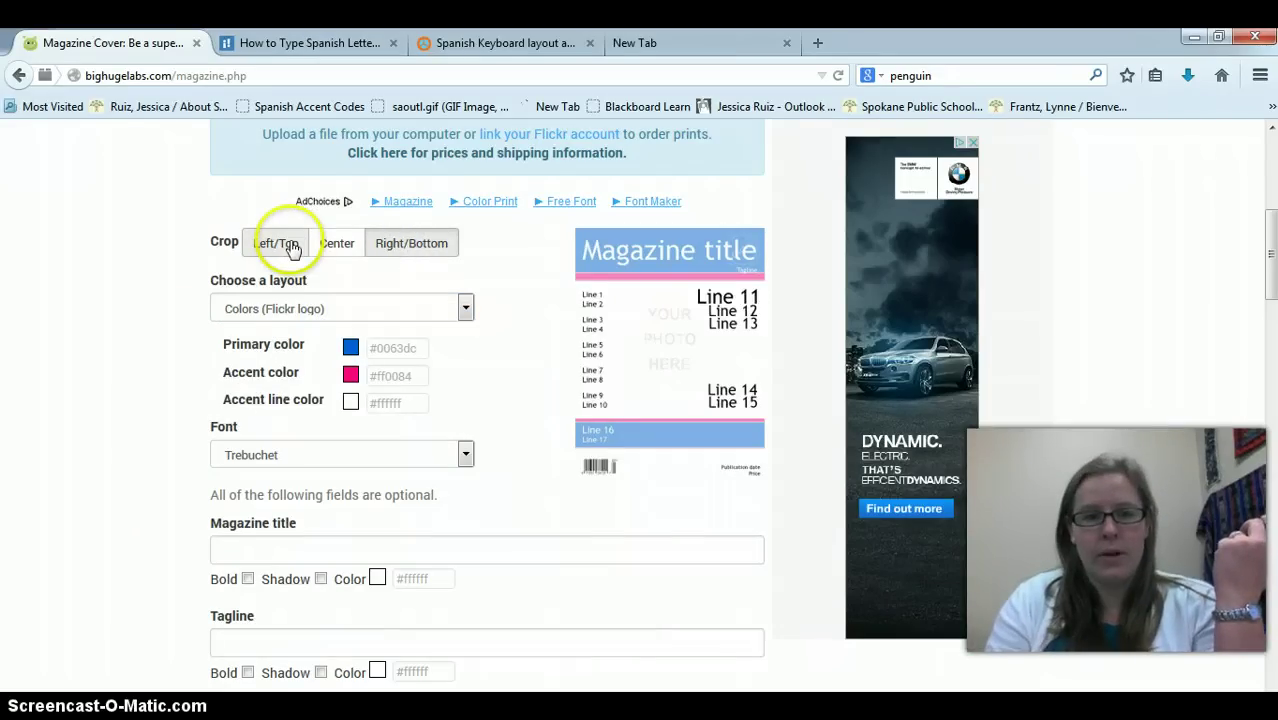
pyautogui.click(351, 348)
pyautogui.click(172, 357)
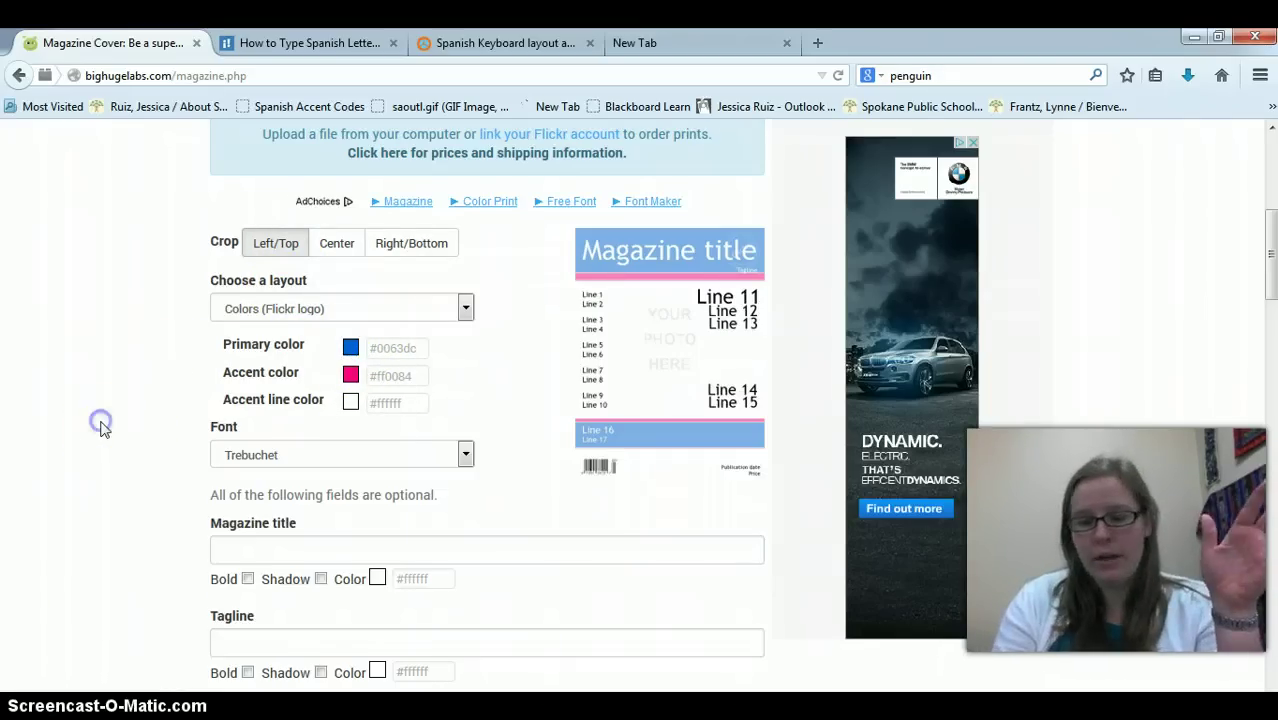
# Step: Change the cover font from Trebuchet to Courier New
pyautogui.scroll(-3, 100, 428)
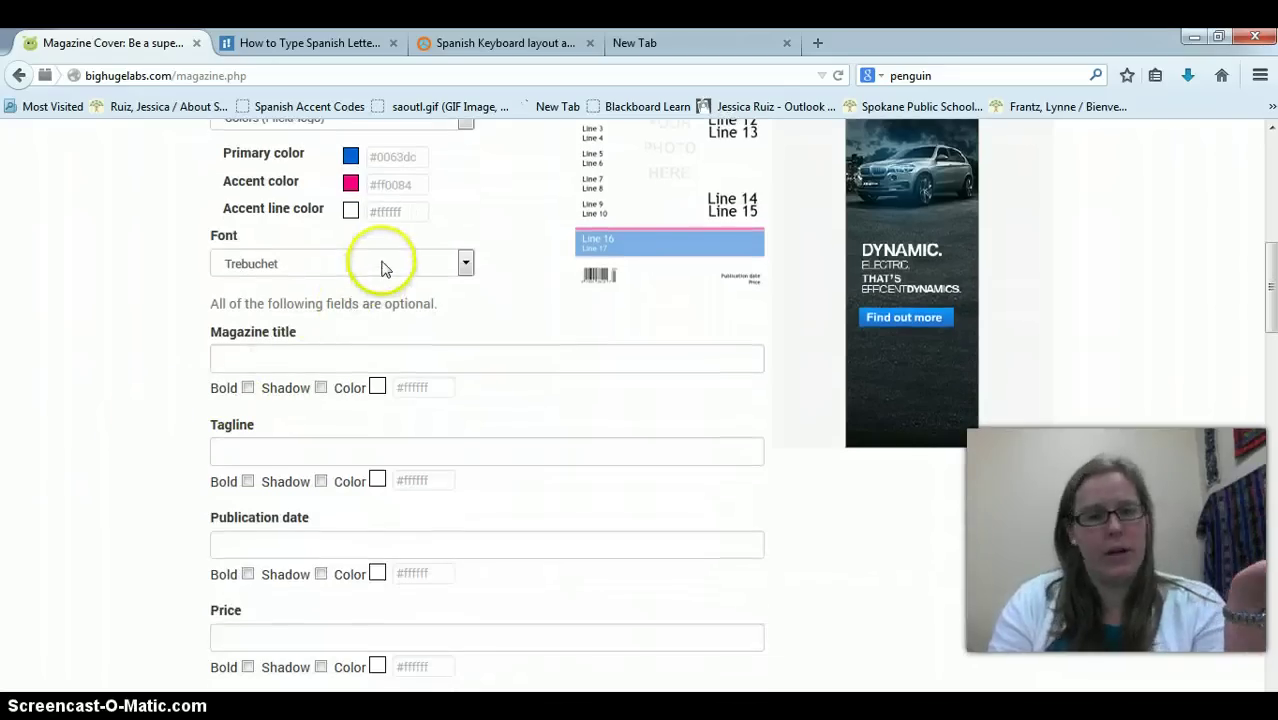
pyautogui.click(382, 265)
pyautogui.click(288, 354)
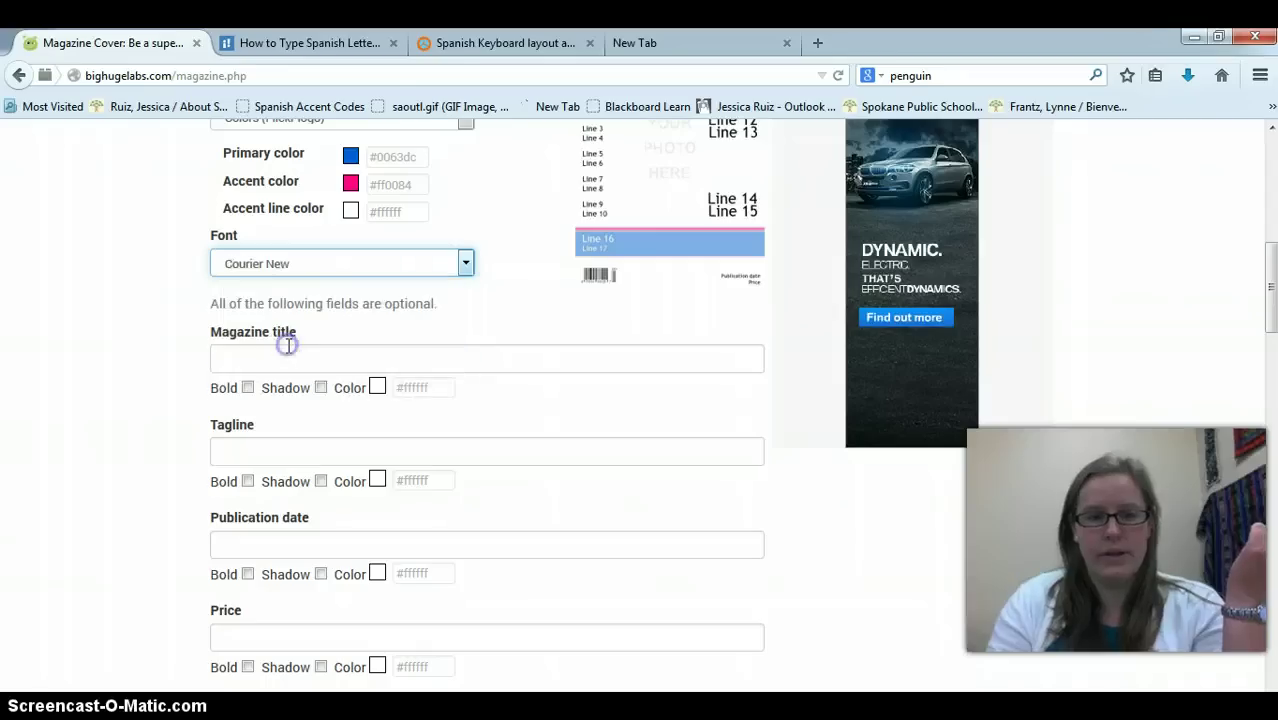
pyautogui.click(255, 362)
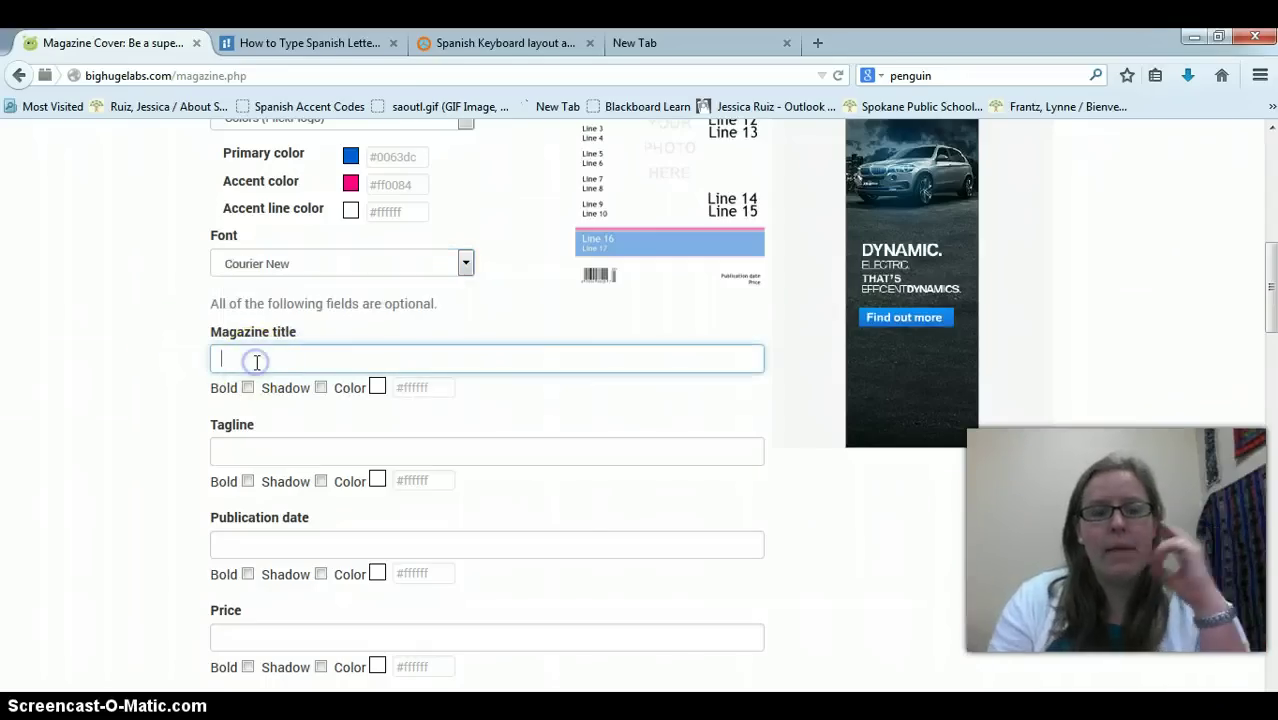
pyautogui.click(84, 362)
pyautogui.scroll(3, 86, 365)
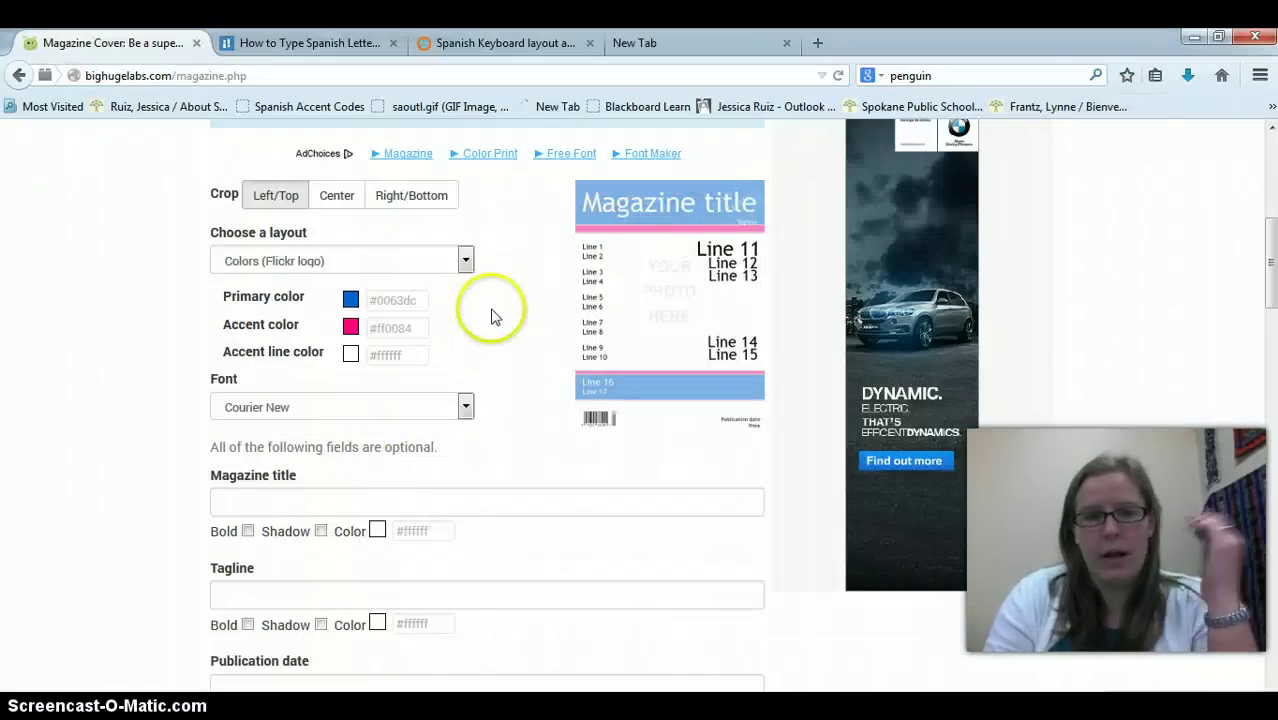
pyautogui.click(145, 432)
pyautogui.scroll(-3, 145, 432)
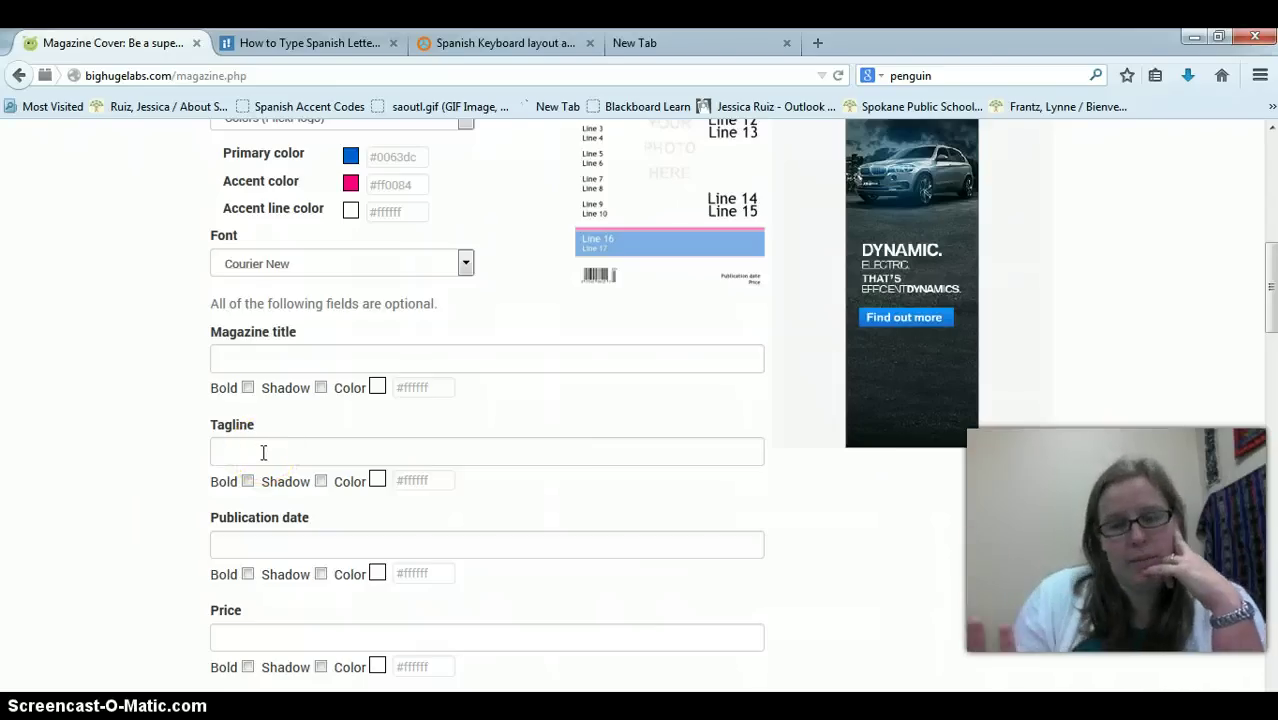
pyautogui.click(263, 453)
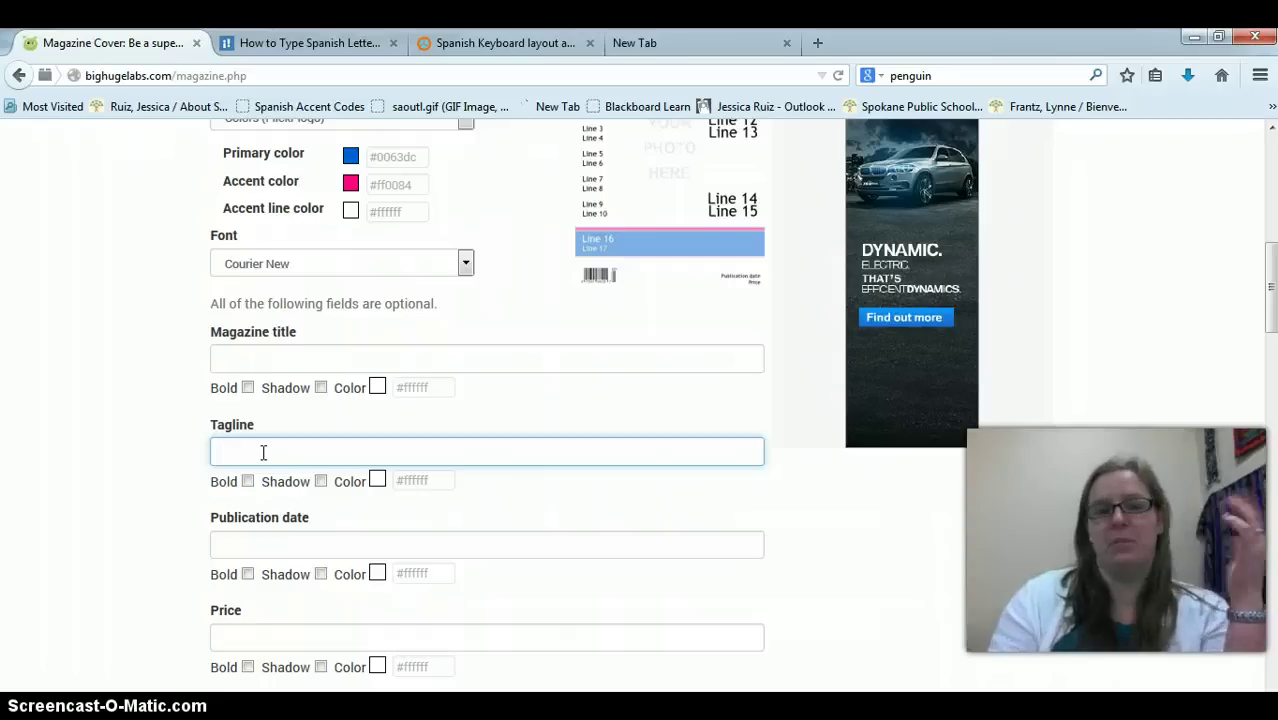
pyautogui.click(101, 456)
pyautogui.scroll(-2, 105, 460)
pyautogui.scroll(-4, 101, 458)
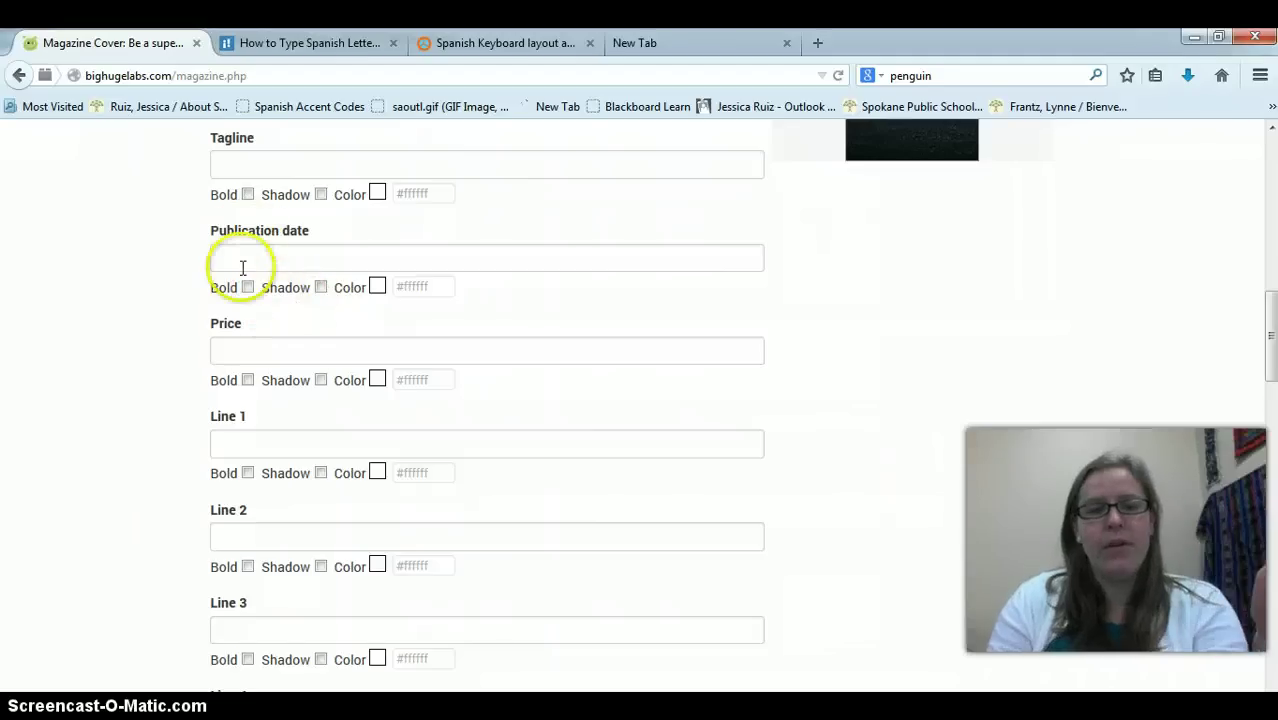
pyautogui.click(245, 435)
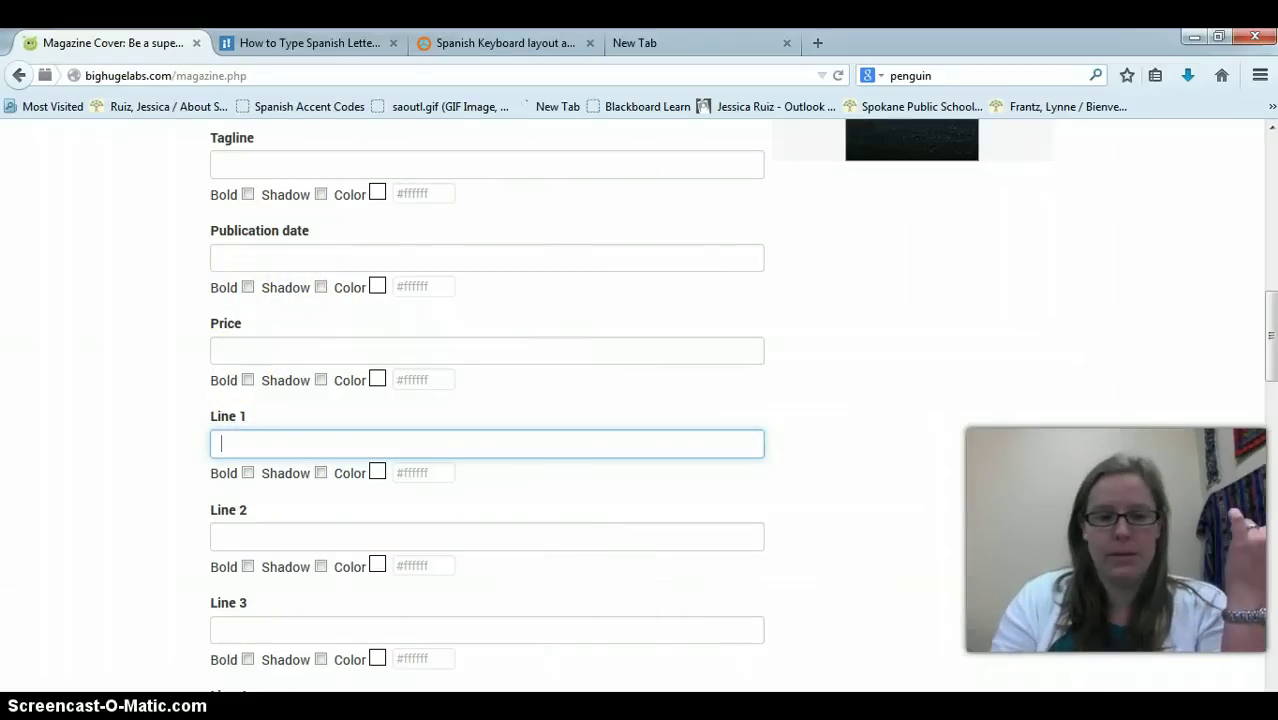
# Step: After checking the Word instructions, enter Line 1 '¿Quiénes son?' and Line 2 'etc etc'
pyautogui.hotkey('alt', 'Tab')
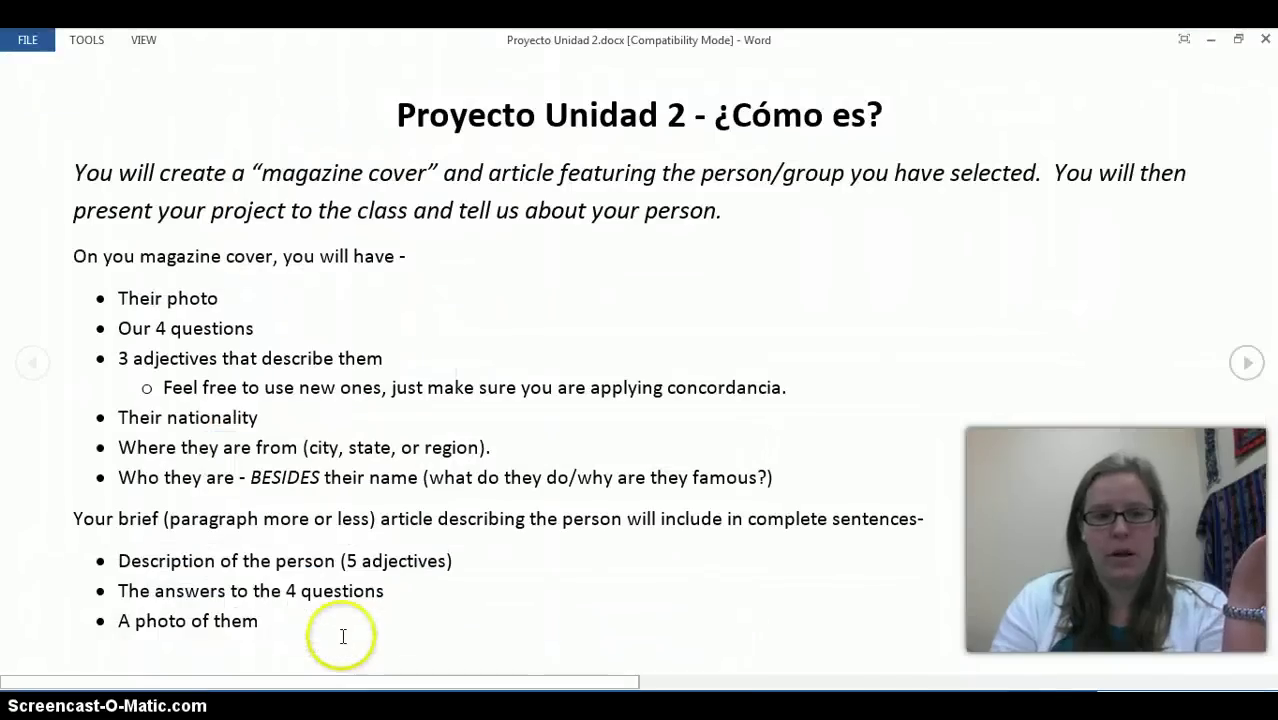
pyautogui.hotkey('alt', 'Tab')
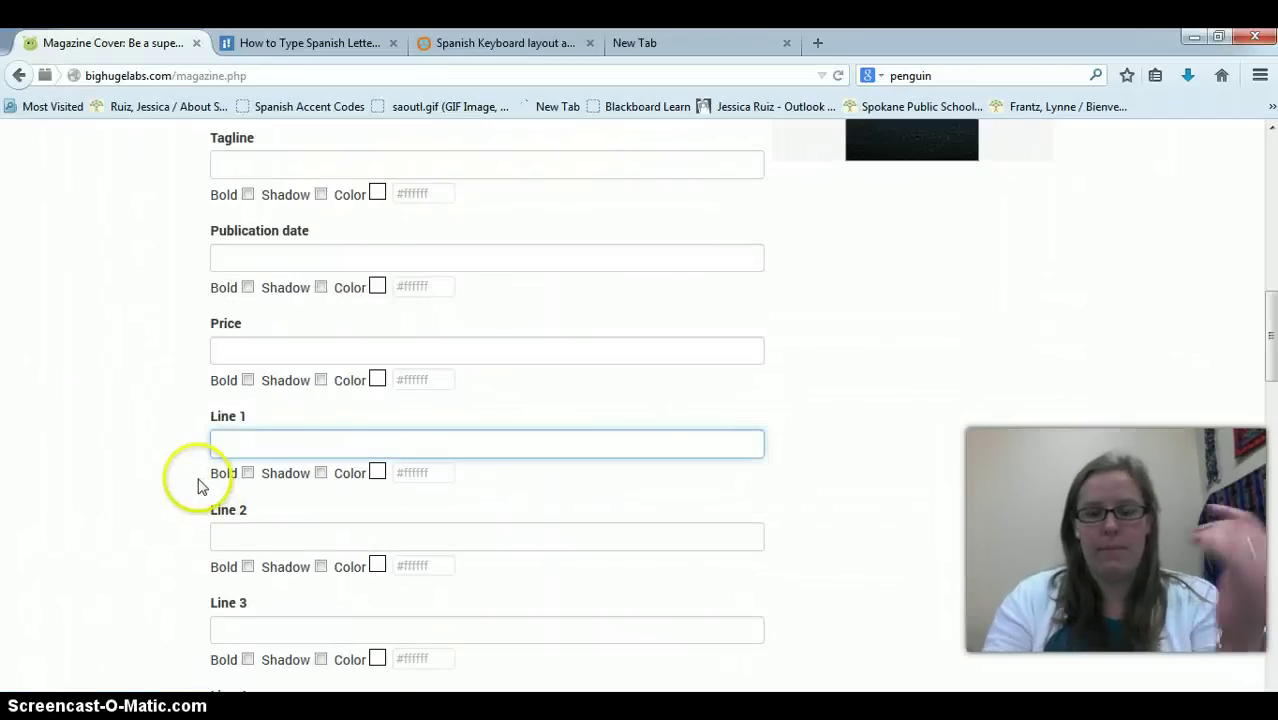
pyautogui.write('¿')
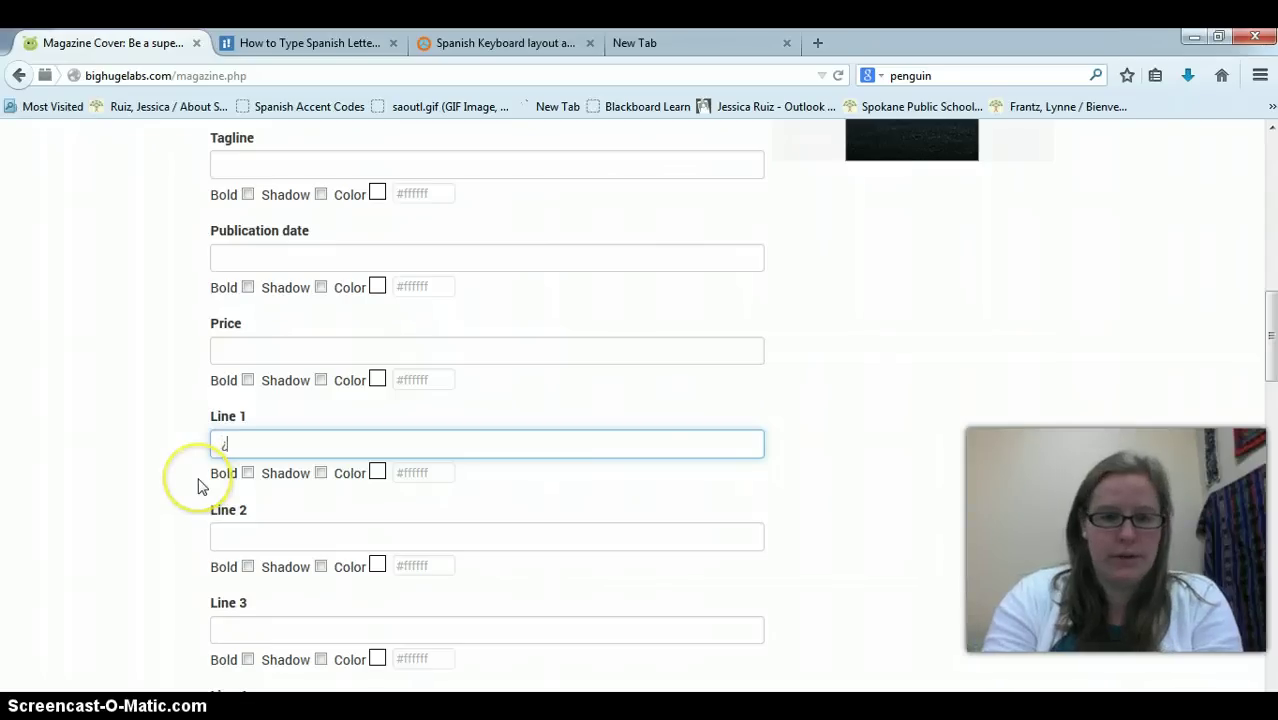
pyautogui.write('Qui')
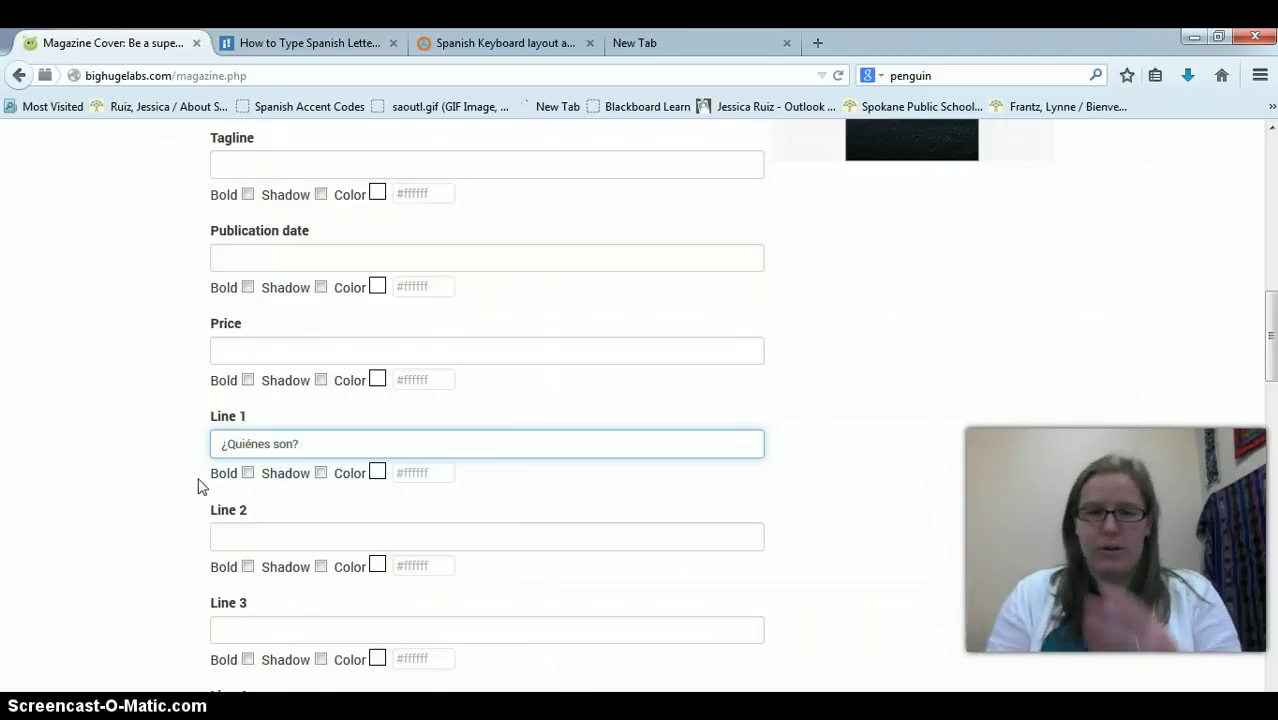
pyautogui.click(121, 479)
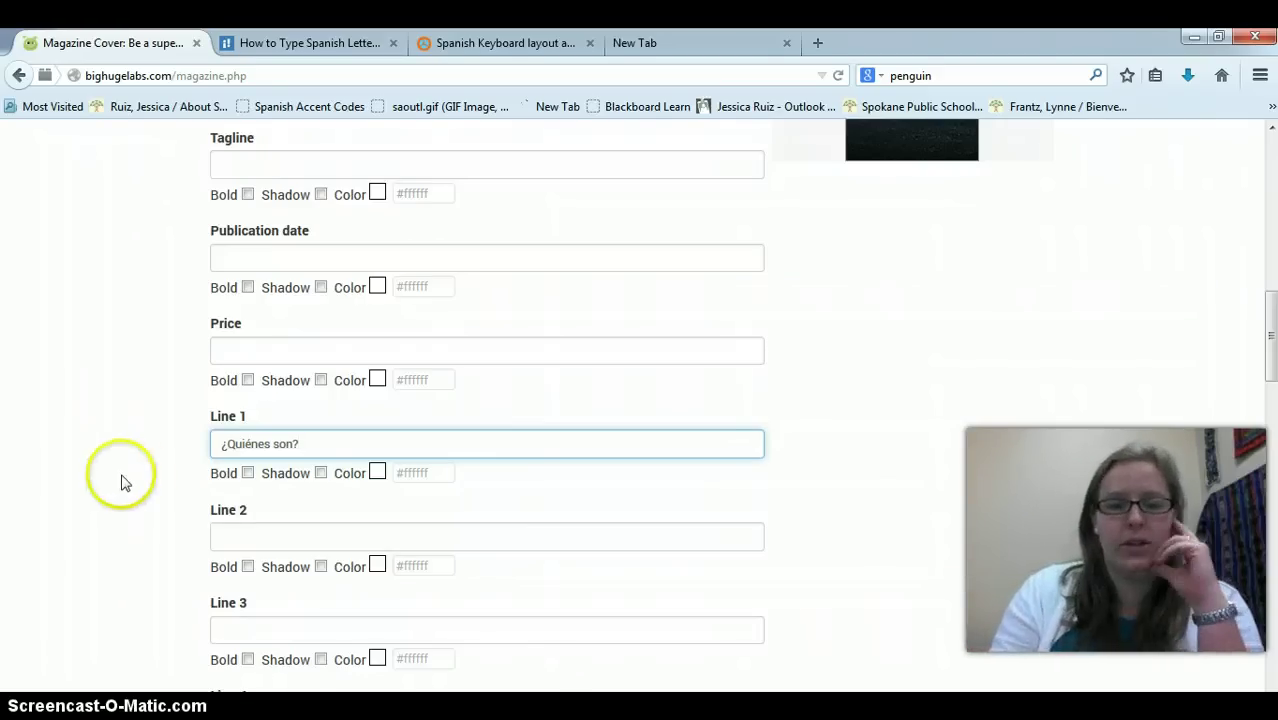
pyautogui.click(257, 530)
pyautogui.write('etc etc')
pyautogui.click(77, 586)
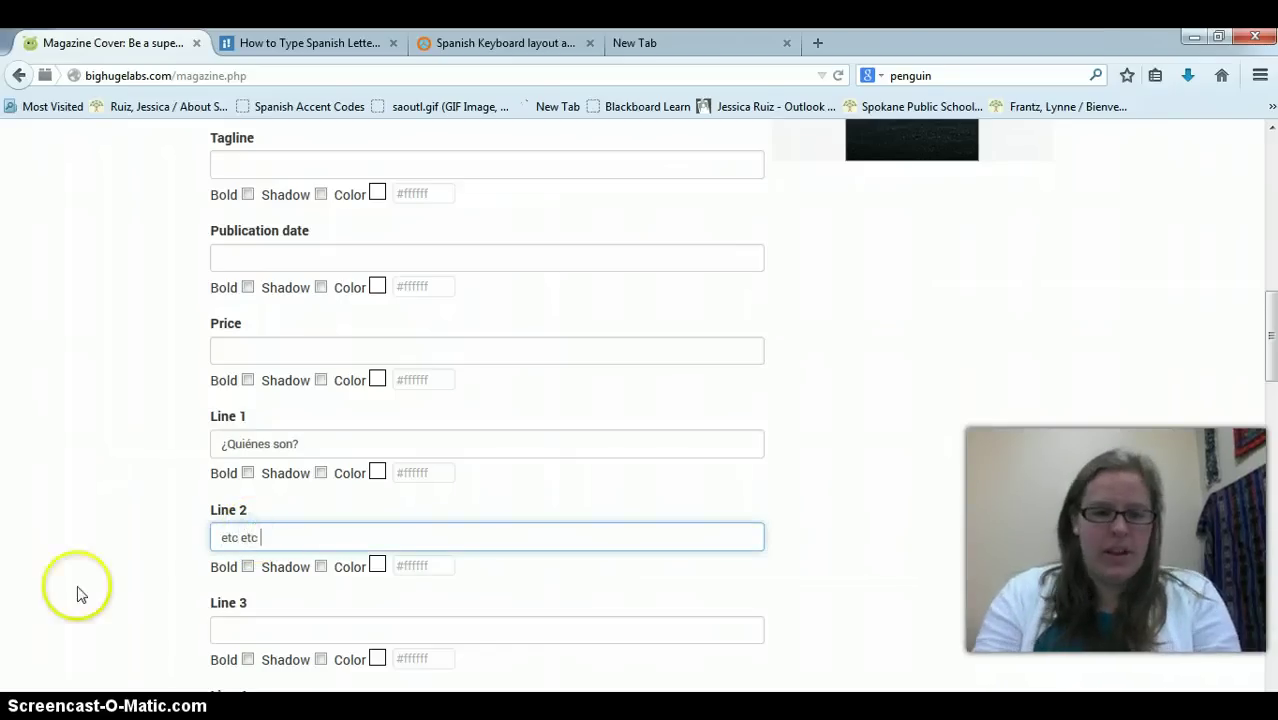
# Step: Set the tagline to 'etc' and enter the title 'Los pingüinos de MAdagascar' from suggestions
pyautogui.click(263, 162)
pyautogui.write('etc')
pyautogui.click(190, 177)
pyautogui.scroll(3, 190, 177)
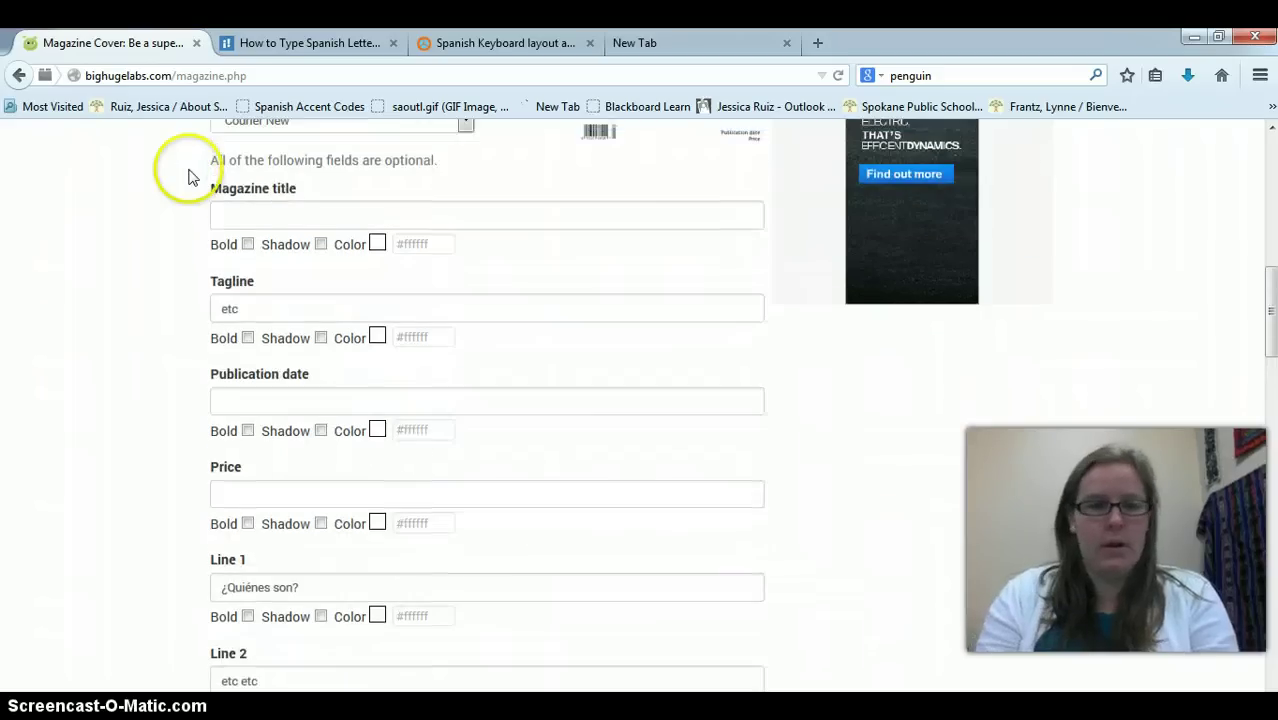
pyautogui.click(266, 207)
pyautogui.write('Los pingüinos')
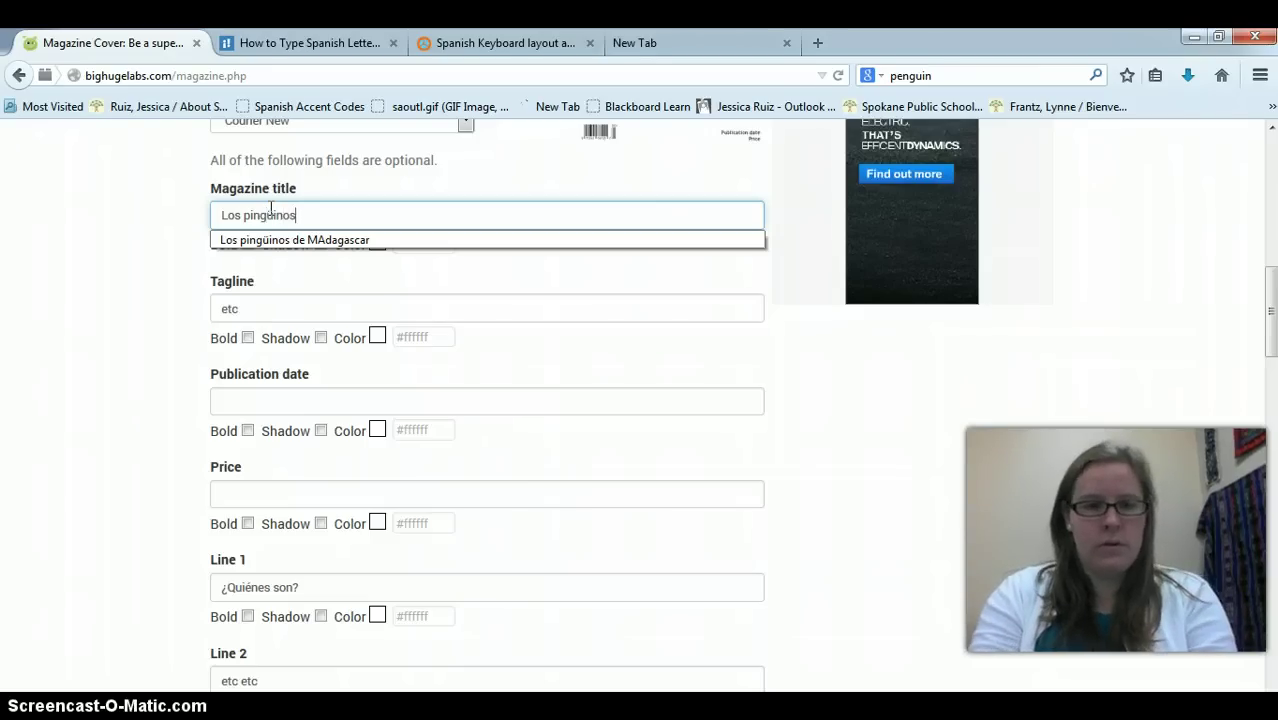
pyautogui.click(288, 240)
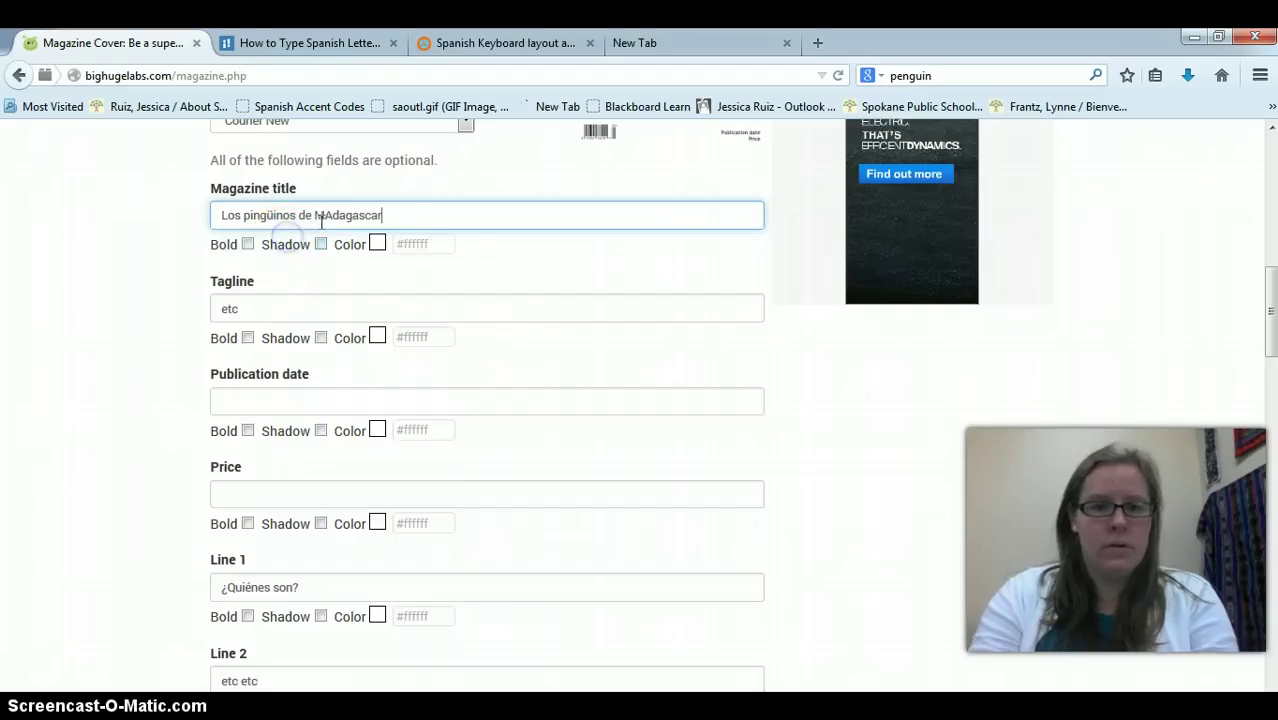
# Step: Fix the title's capitalisation to 'Los Pingüinos de Madagascar'
pyautogui.click(332, 218)
pyautogui.press('BackSpace')
pyautogui.write('a')
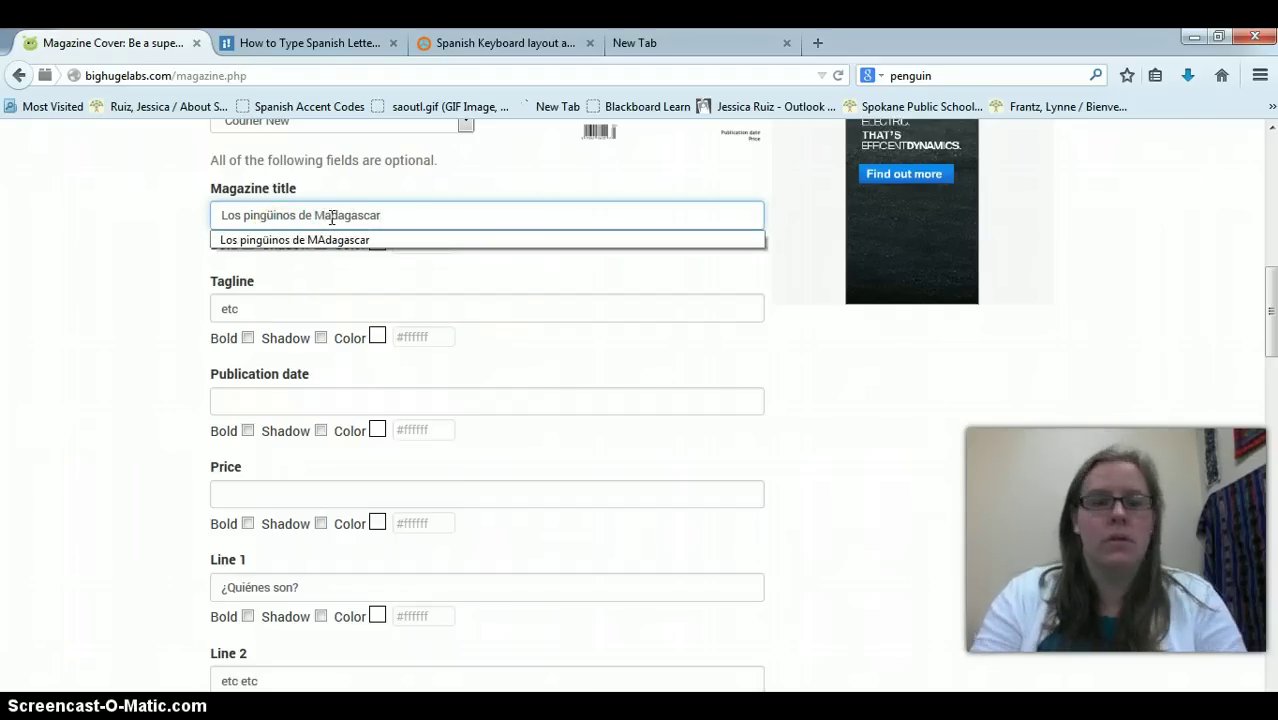
pyautogui.click(252, 215)
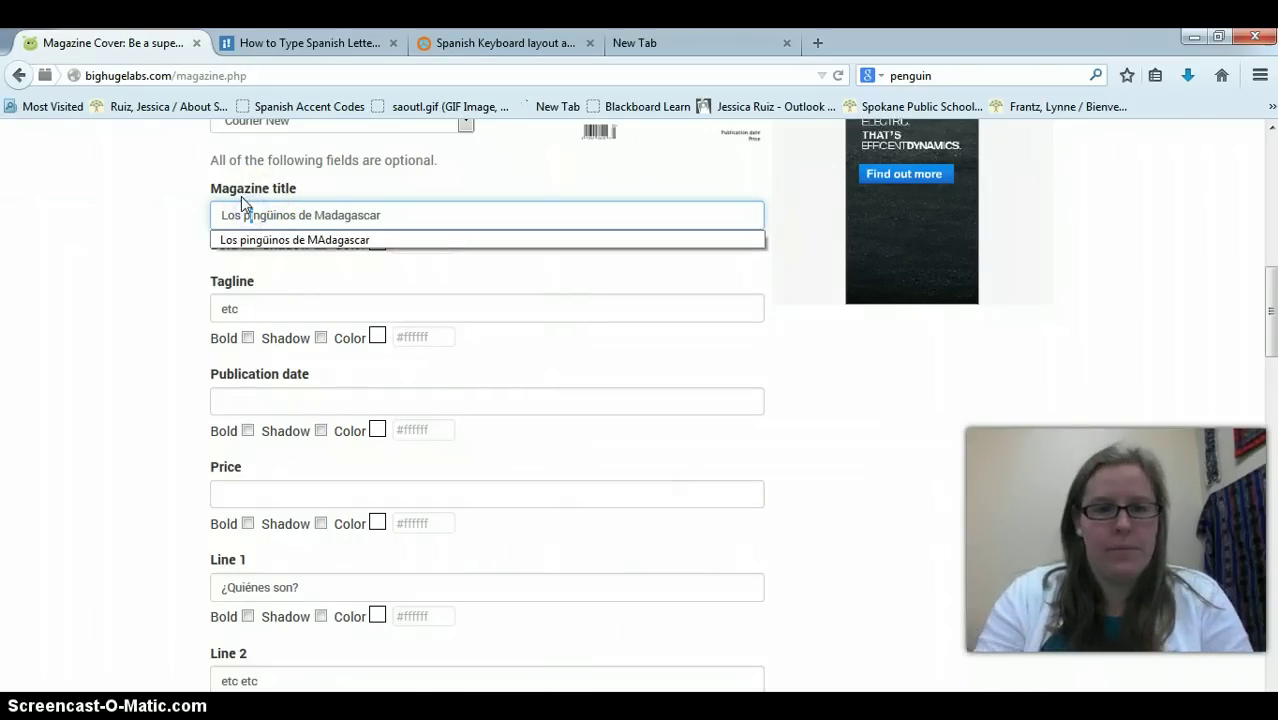
pyautogui.press('BackSpace')
pyautogui.write('P')
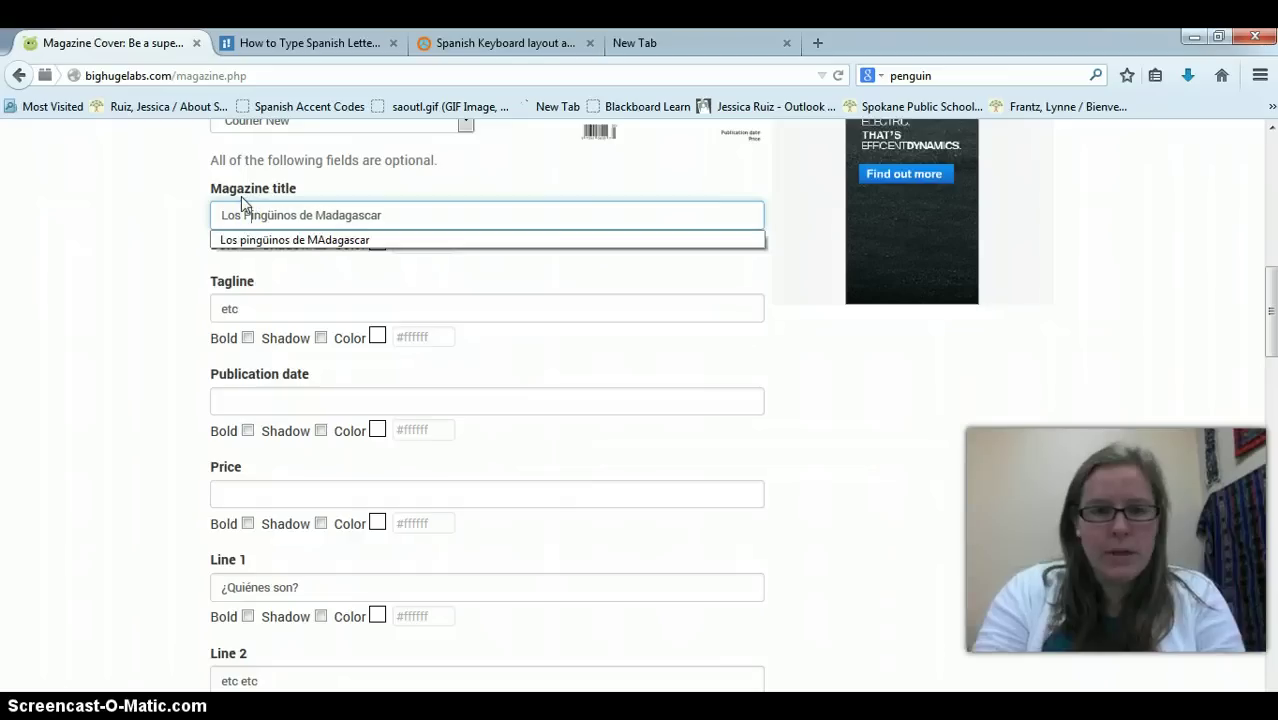
pyautogui.click(66, 300)
# Step: Submit the completed form with the Create button at the bottom
pyautogui.scroll(-3, 70, 310)
pyautogui.scroll(-6, 70, 311)
pyautogui.scroll(-5, 70, 311)
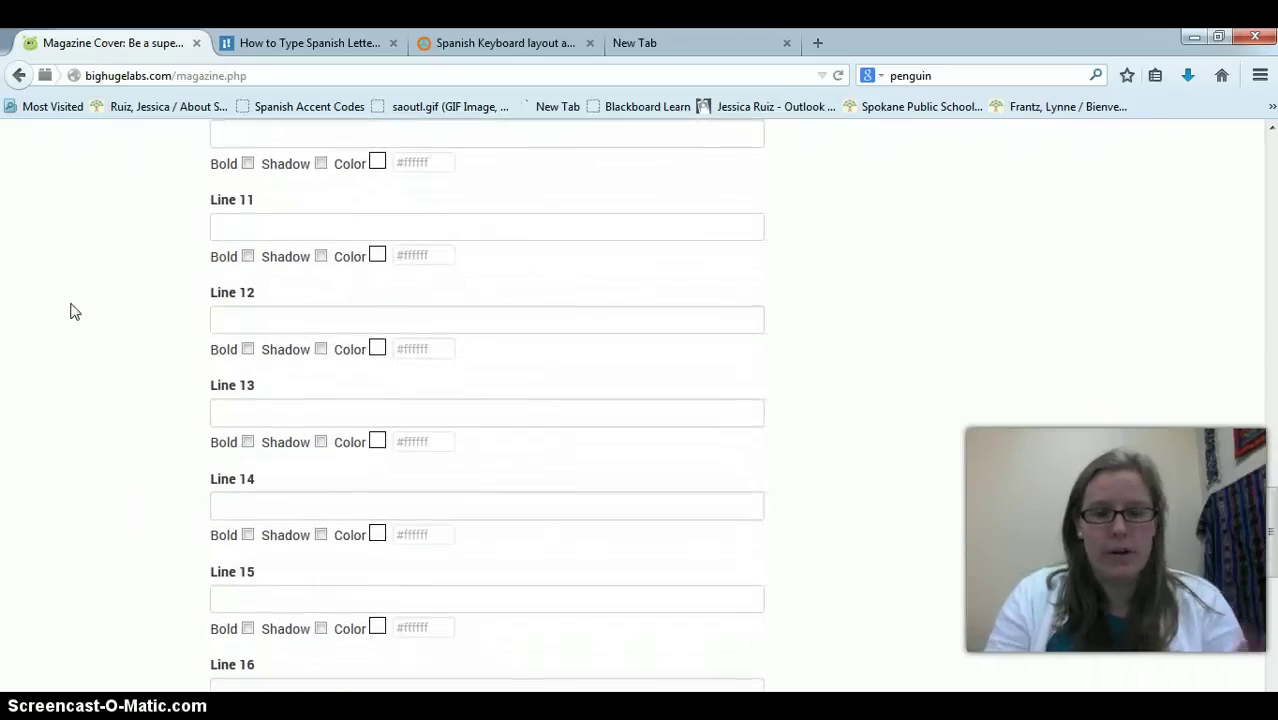
pyautogui.scroll(-6, 70, 311)
pyautogui.click(244, 292)
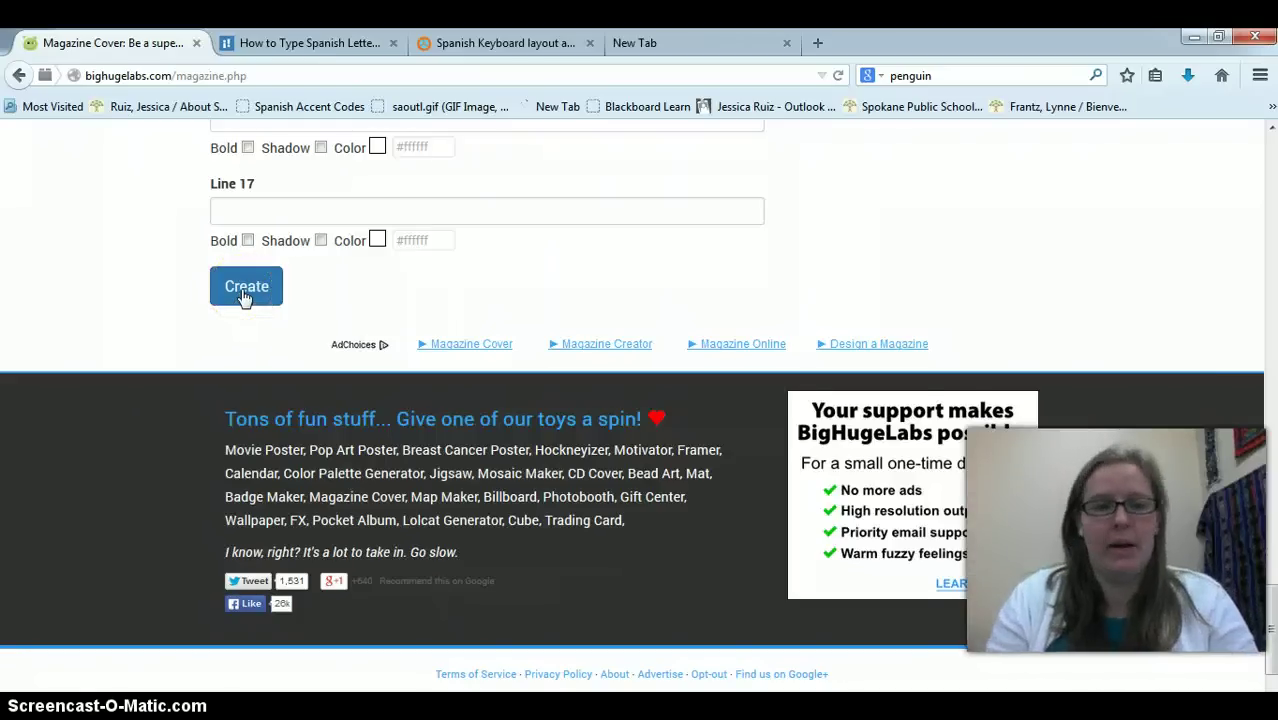
# Step: Generate the penguin magazine cover image
pyautogui.click(244, 290)
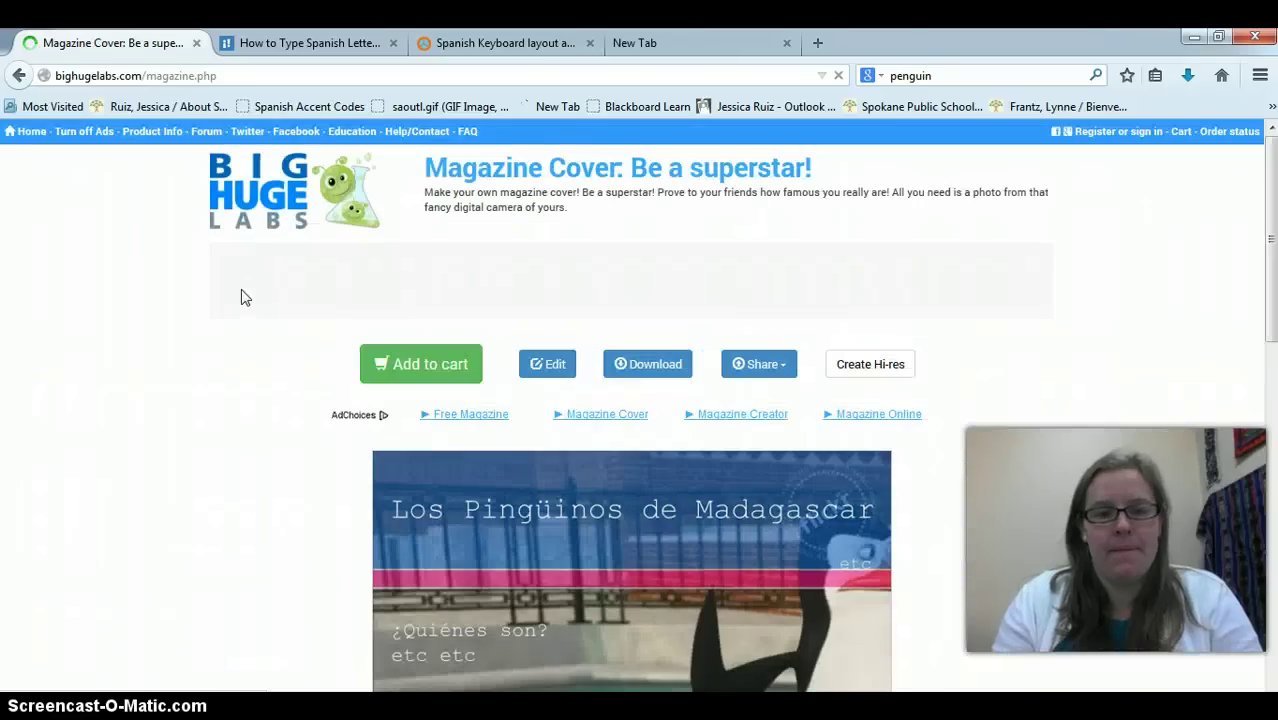
pyautogui.click(150, 402)
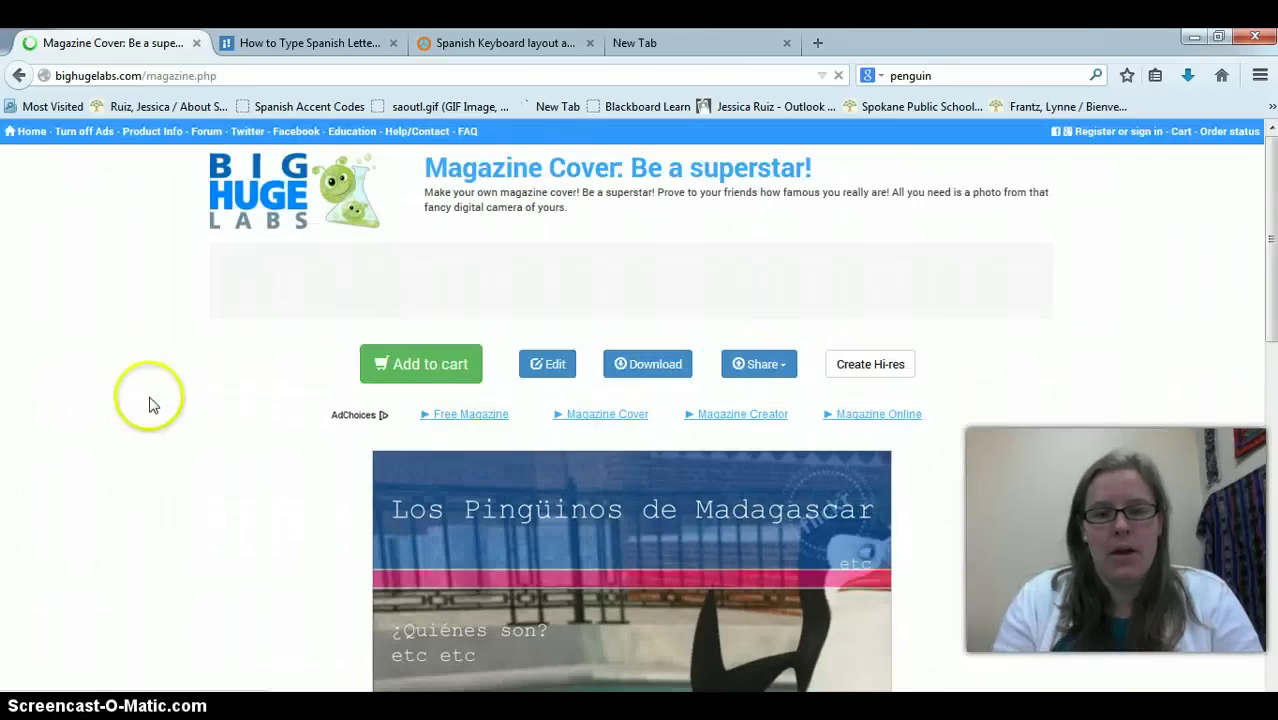
pyautogui.scroll(-6, 150, 404)
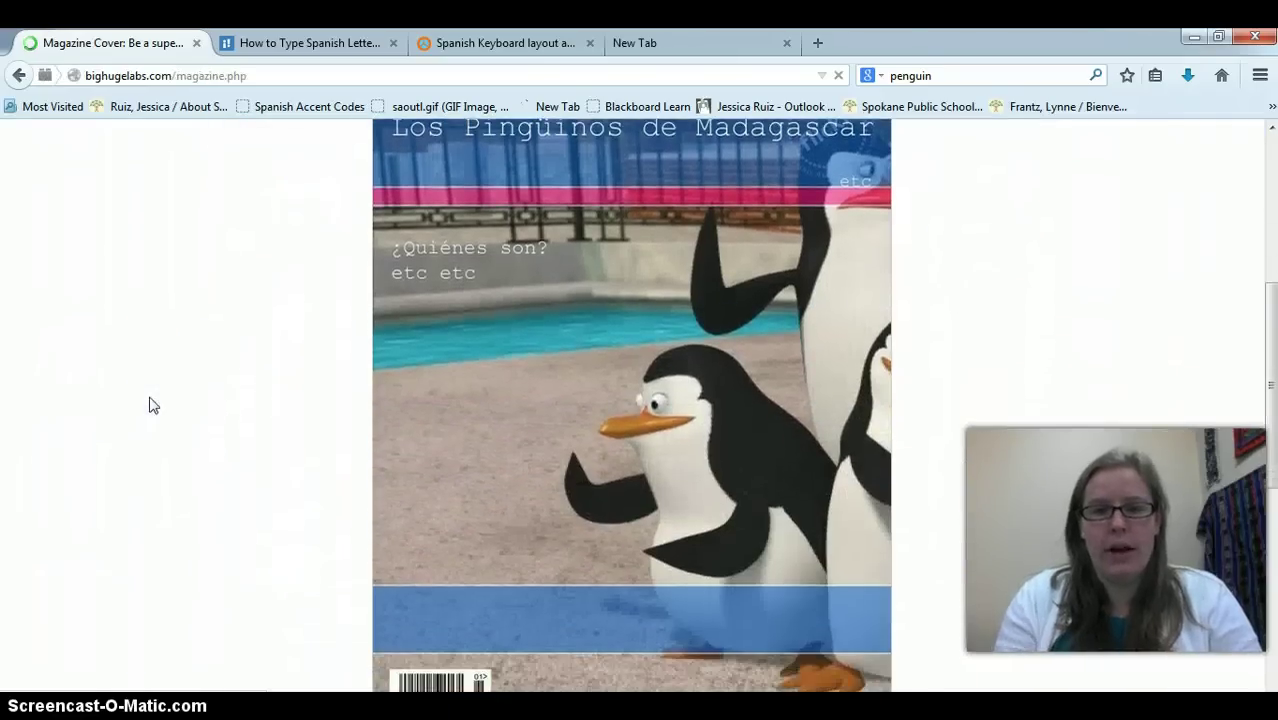
pyautogui.scroll(1, 150, 404)
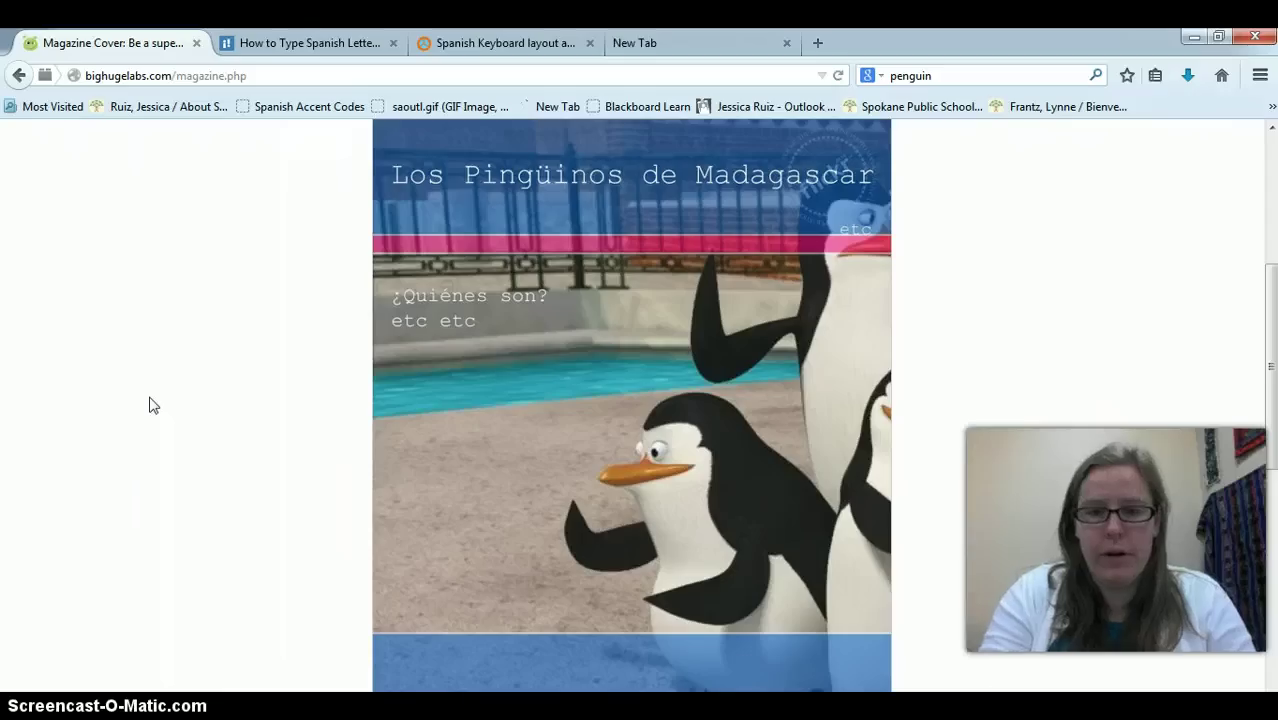
# Step: Zoom Firefox out so the whole cover fits, then bring Proyecto Unidad 2 forward
pyautogui.click(1260, 75)
pyautogui.click(1052, 146)
pyautogui.click(1052, 146)
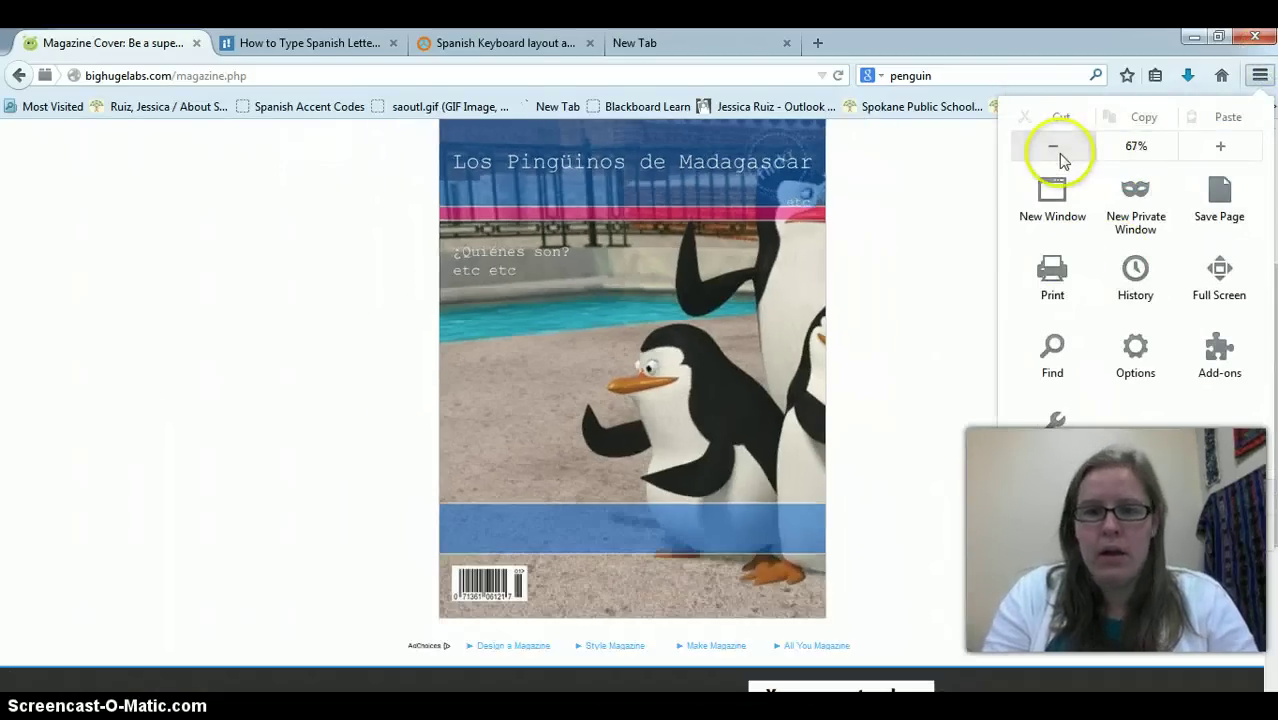
pyautogui.click(274, 313)
pyautogui.scroll(1, 277, 316)
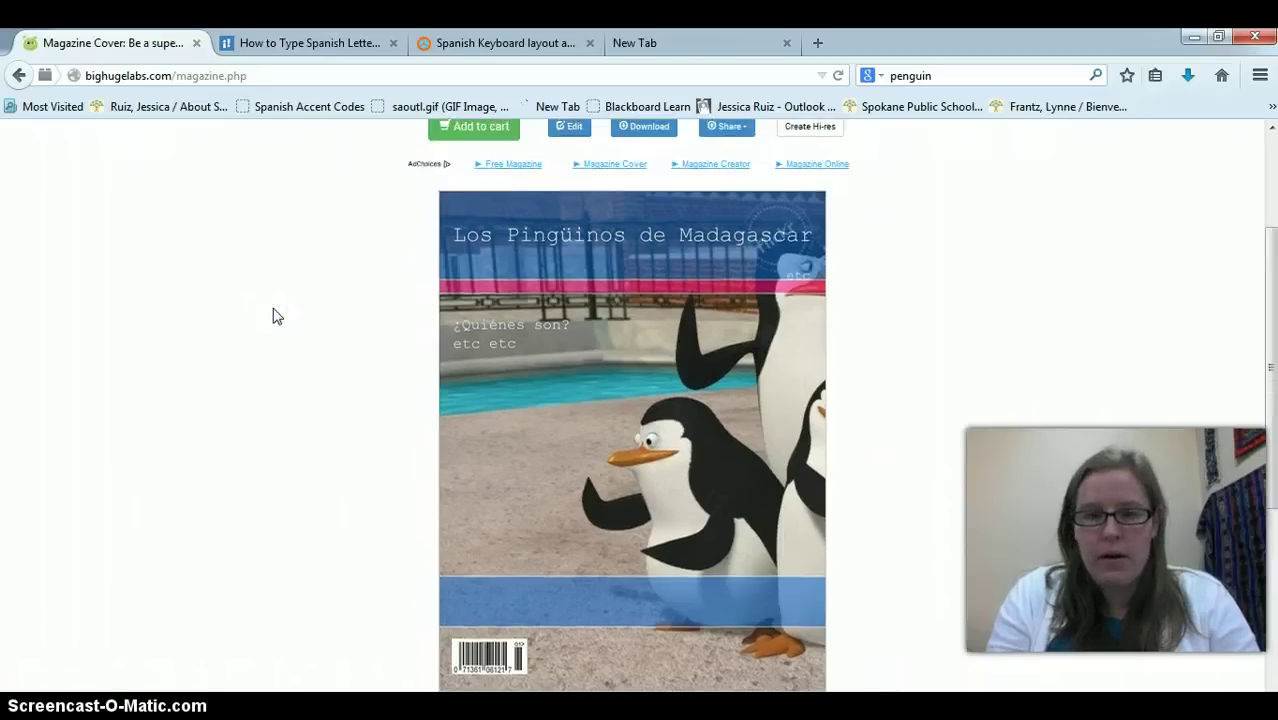
pyautogui.scroll(-1, 277, 316)
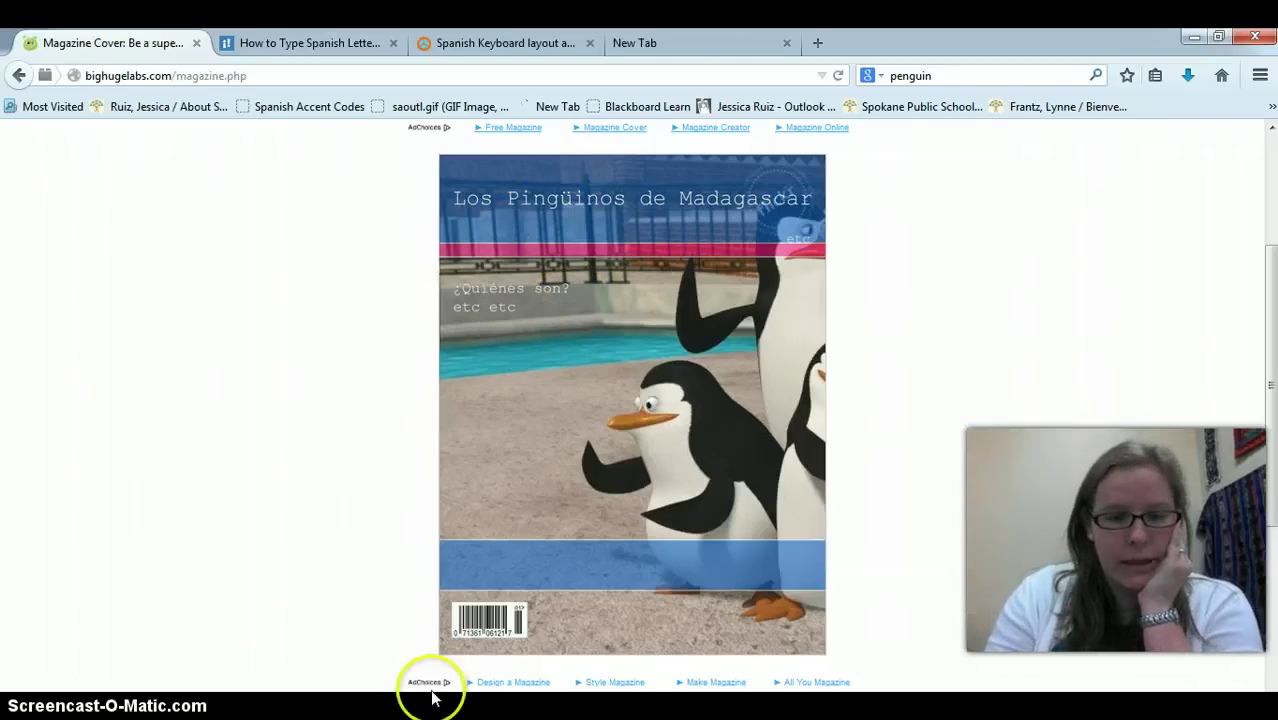
pyautogui.click(337, 640)
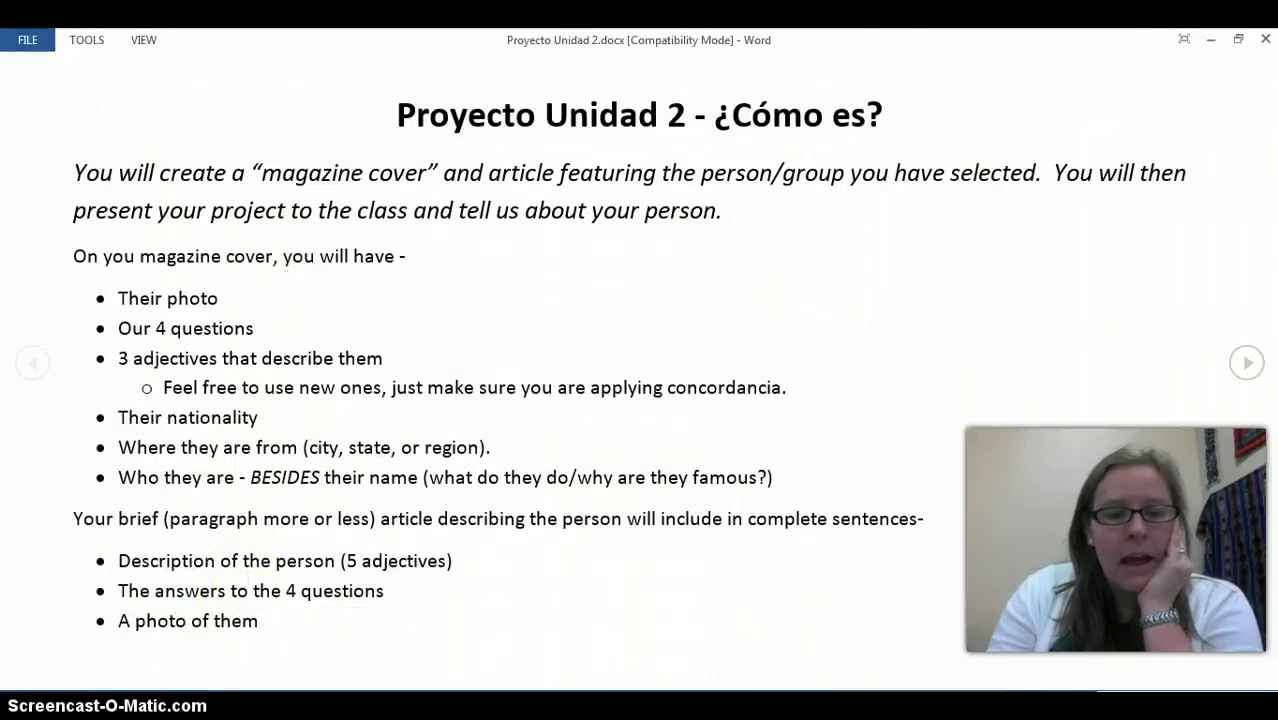
# Step: Switch from Word back to the generated 'Los Pingüinos de Madagascar' cover in Firefox
pyautogui.hotkey('alt', 'Tab')
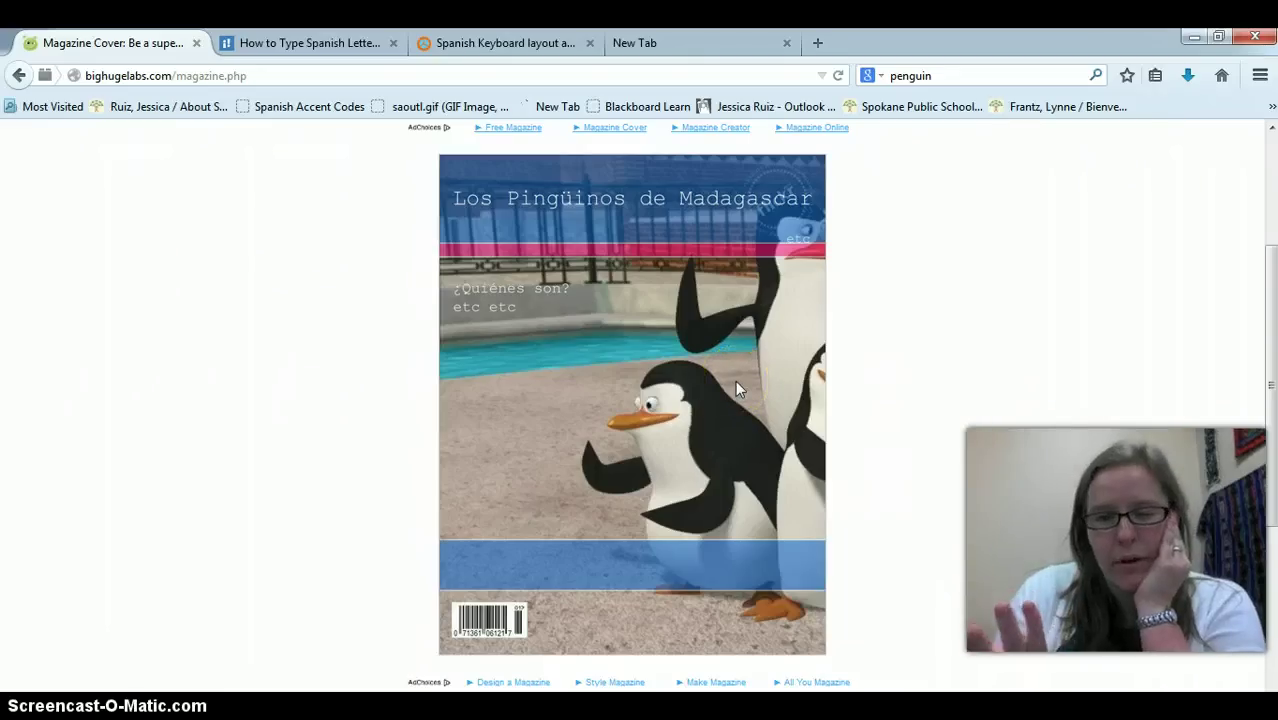
# Step: Save the cover image as a JPEG on the Desktop and show the desktop
pyautogui.rightClick(658, 389)
pyautogui.click(684, 477)
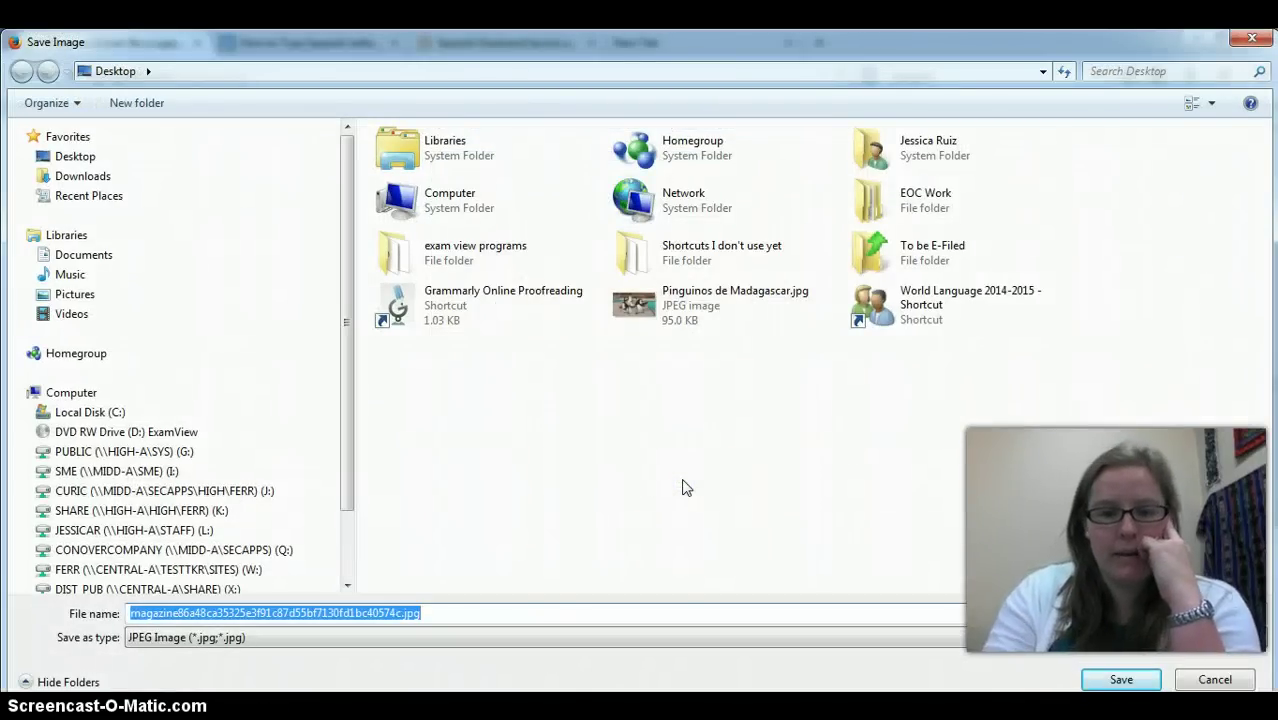
pyautogui.press('Return')
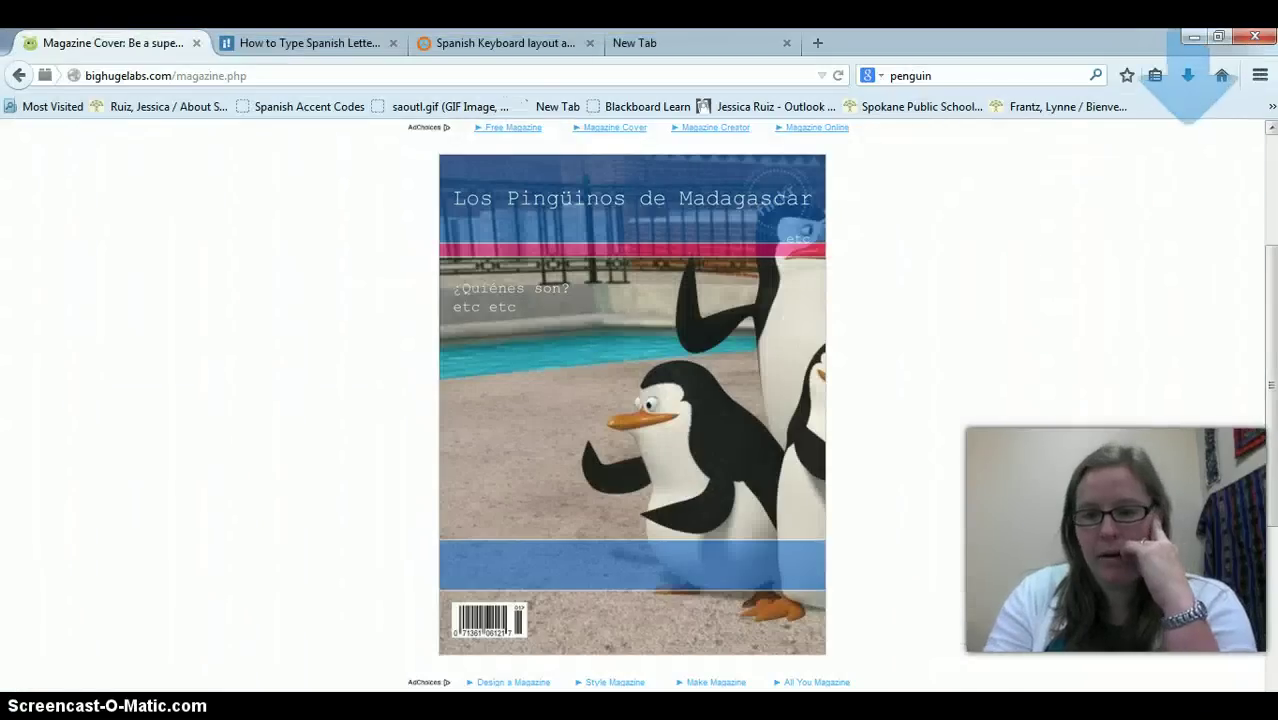
pyautogui.press('super+d')
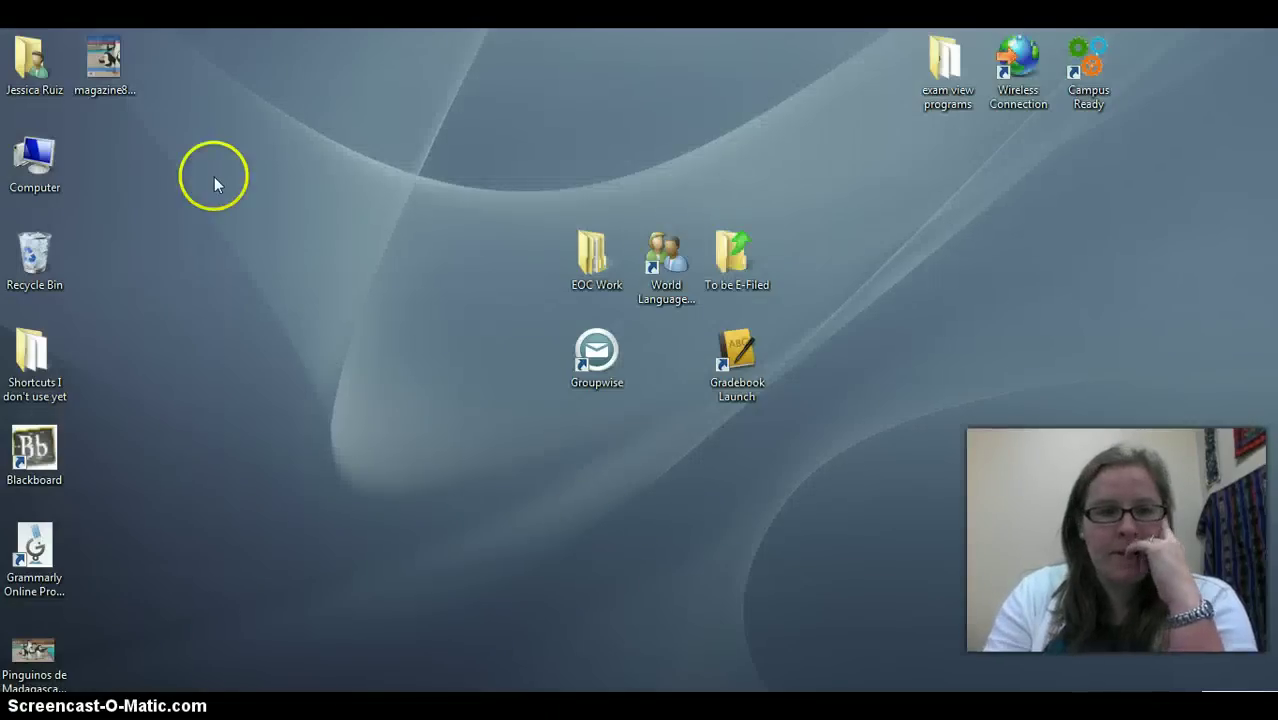
# Step: Open the saved penguin magazine cover in Windows Photo Viewer and copy the image
pyautogui.doubleClick(103, 70)
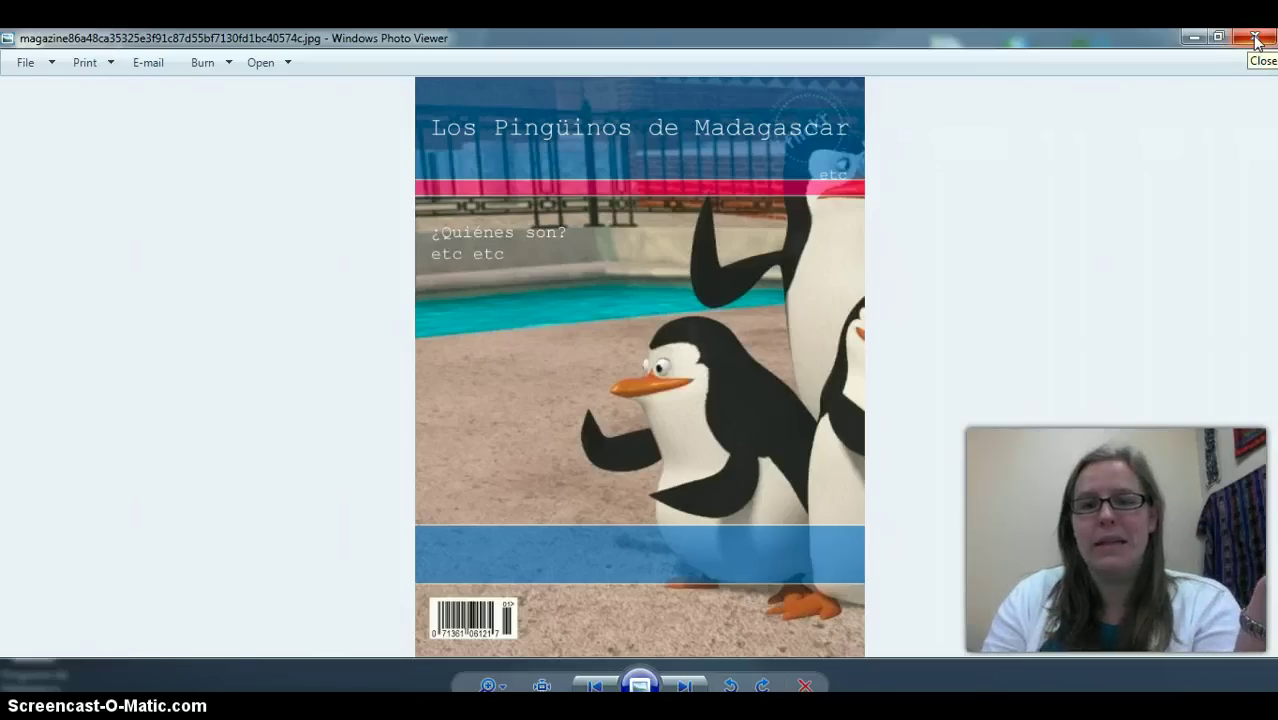
pyautogui.rightClick(608, 299)
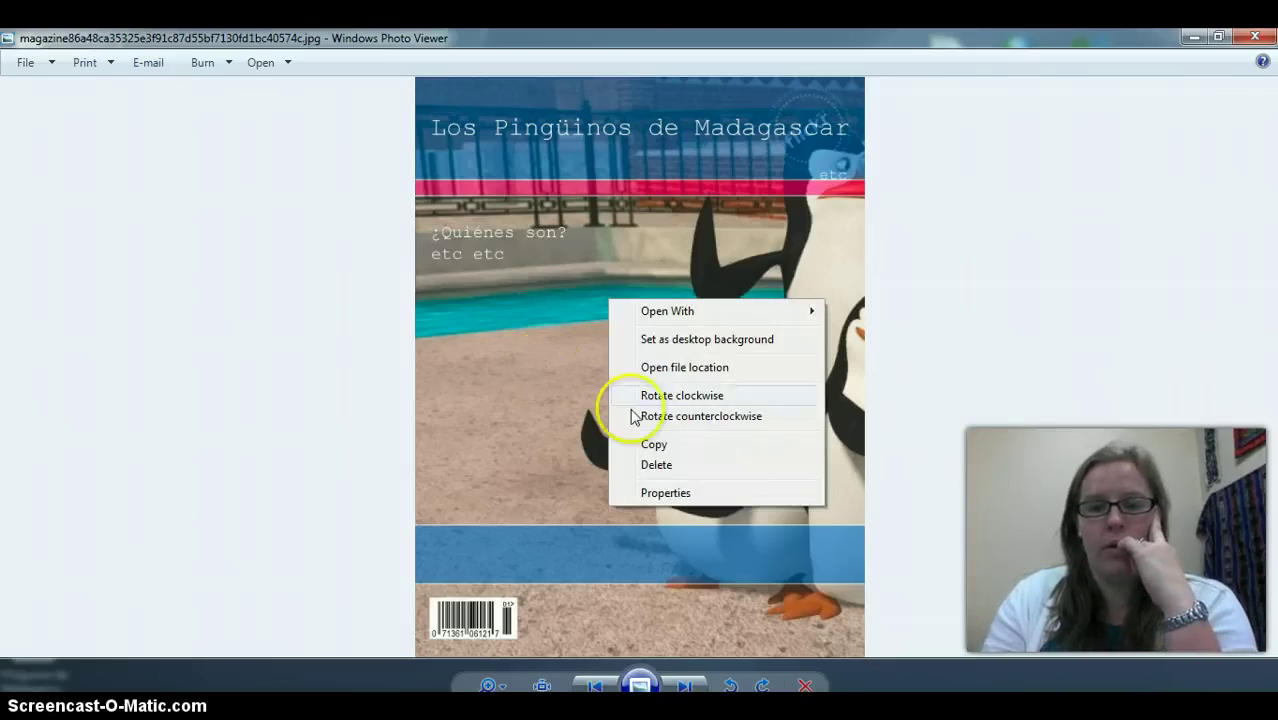
pyautogui.click(650, 446)
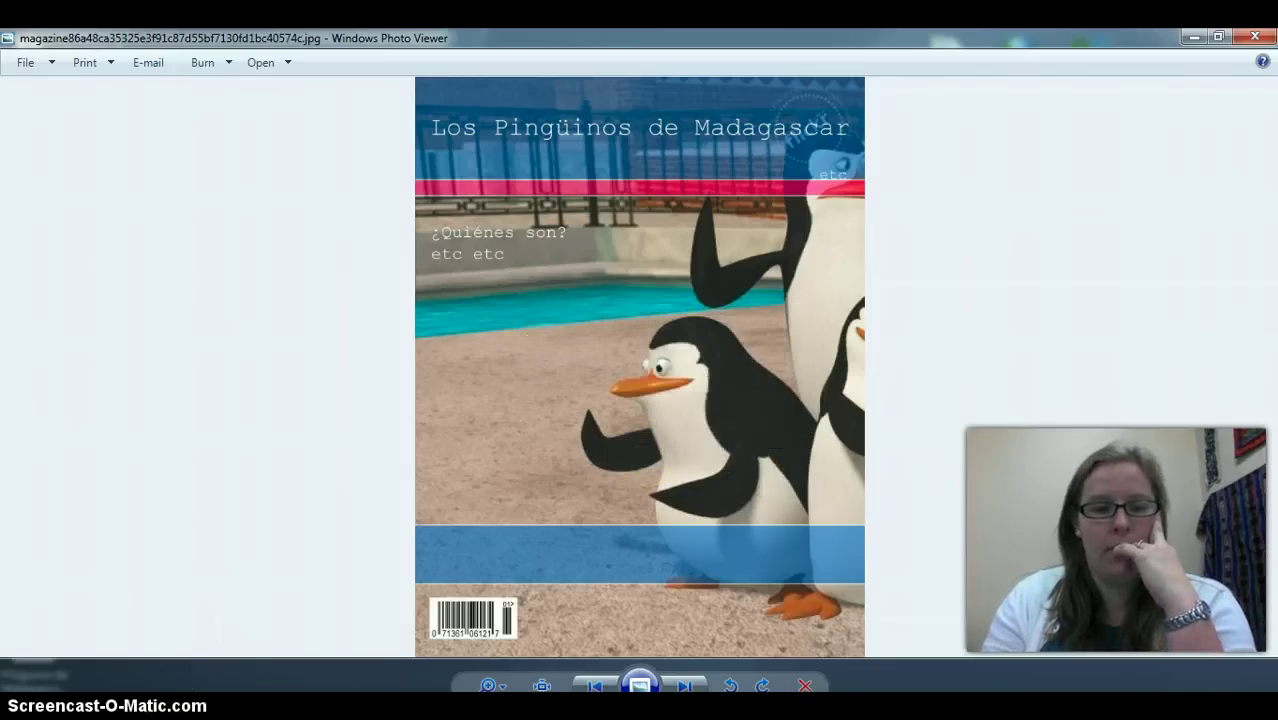
# Step: Bring the Proyecto Unidad 2 Word document forward and go to File > New
pyautogui.press('super')
pyautogui.click(220, 705)
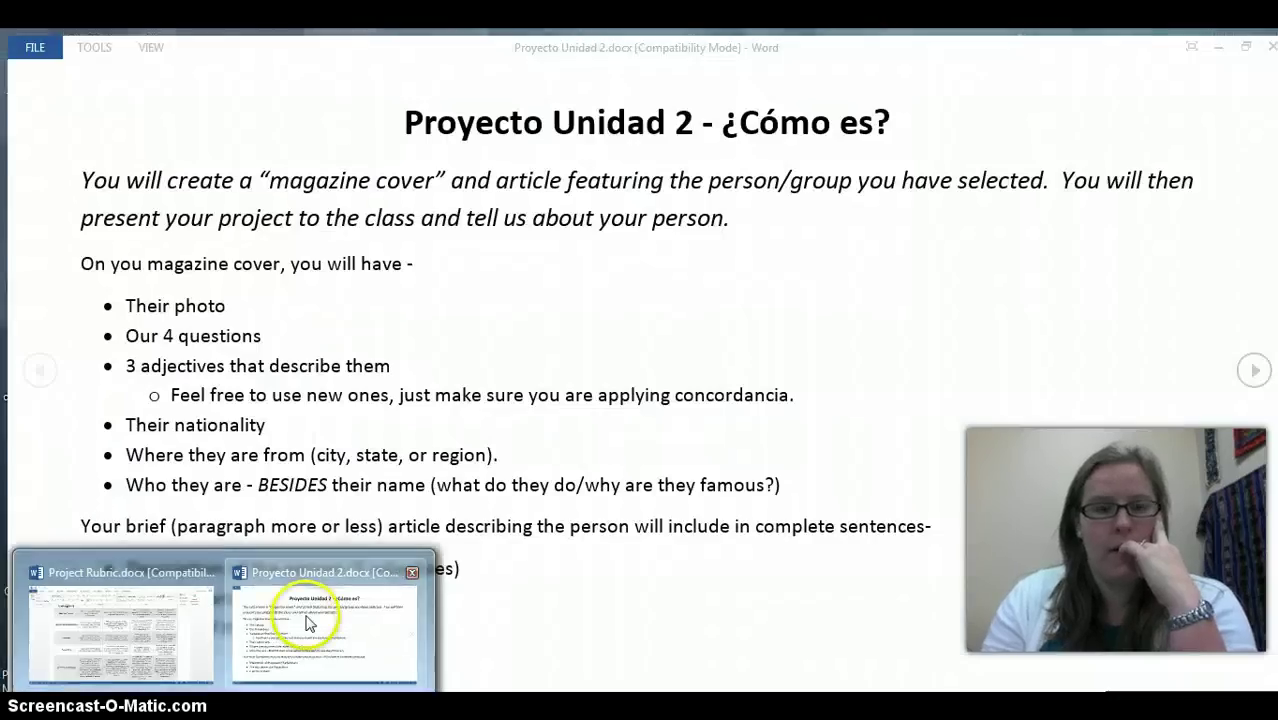
pyautogui.click(305, 620)
pyautogui.click(27, 39)
pyautogui.click(48, 143)
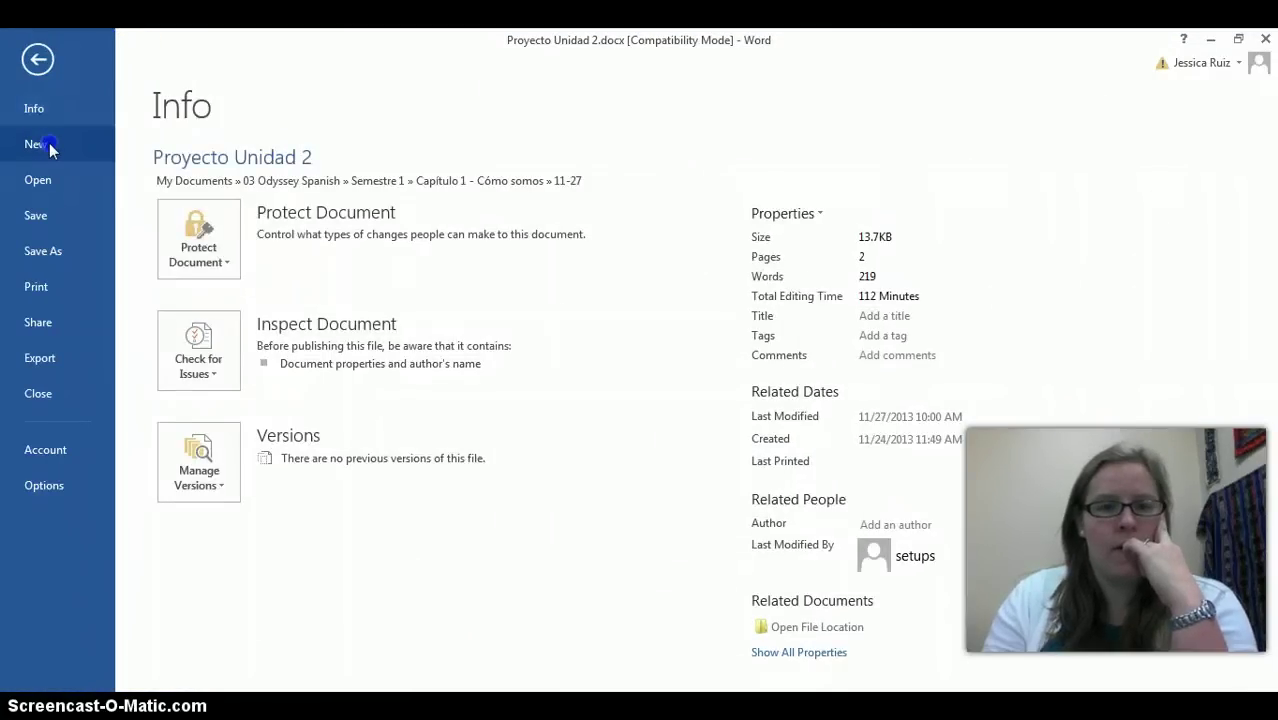
# Step: Create a blank Word document and paste the penguin cover into it
pyautogui.click(208, 327)
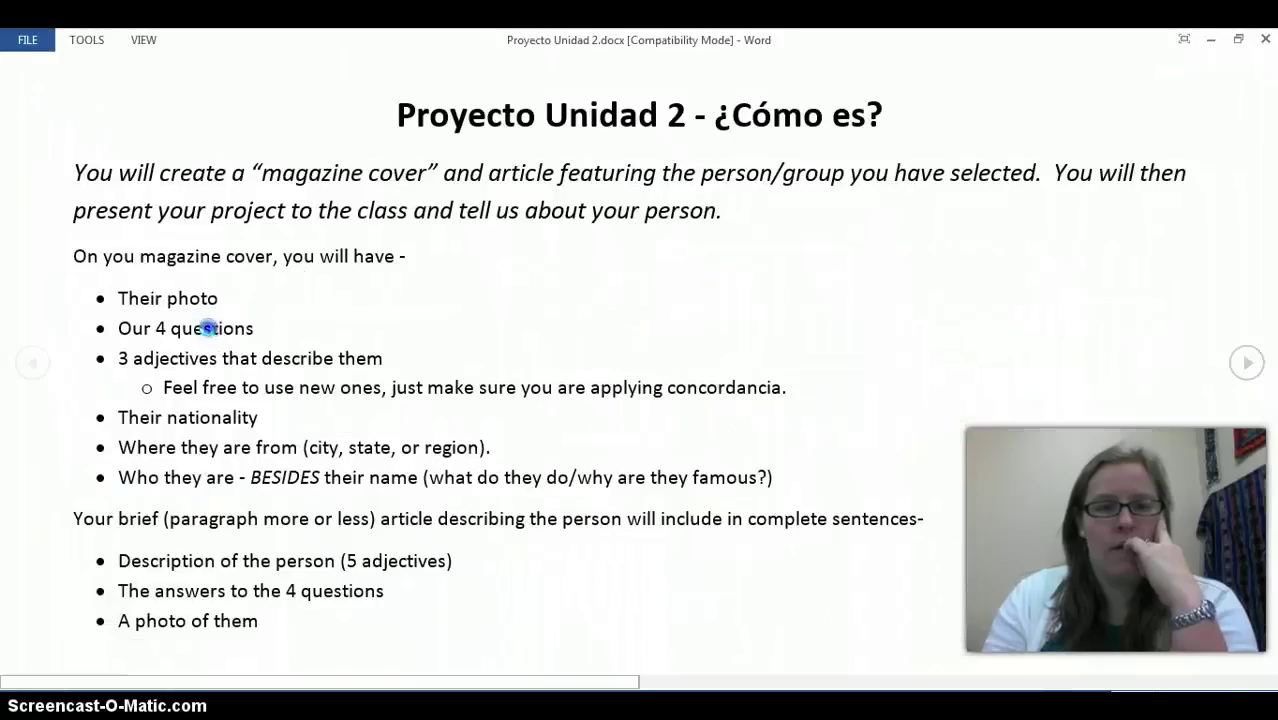
pyautogui.click(641, 465)
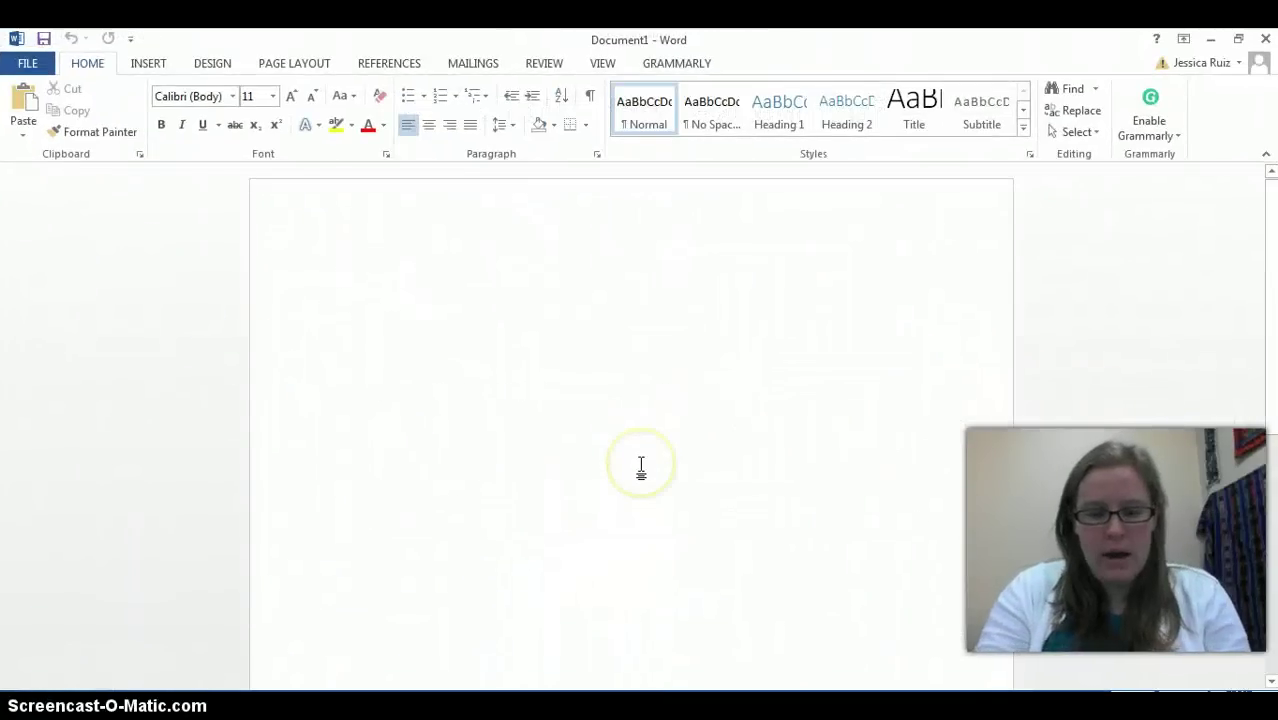
pyautogui.hotkey('ctrl', 'v')
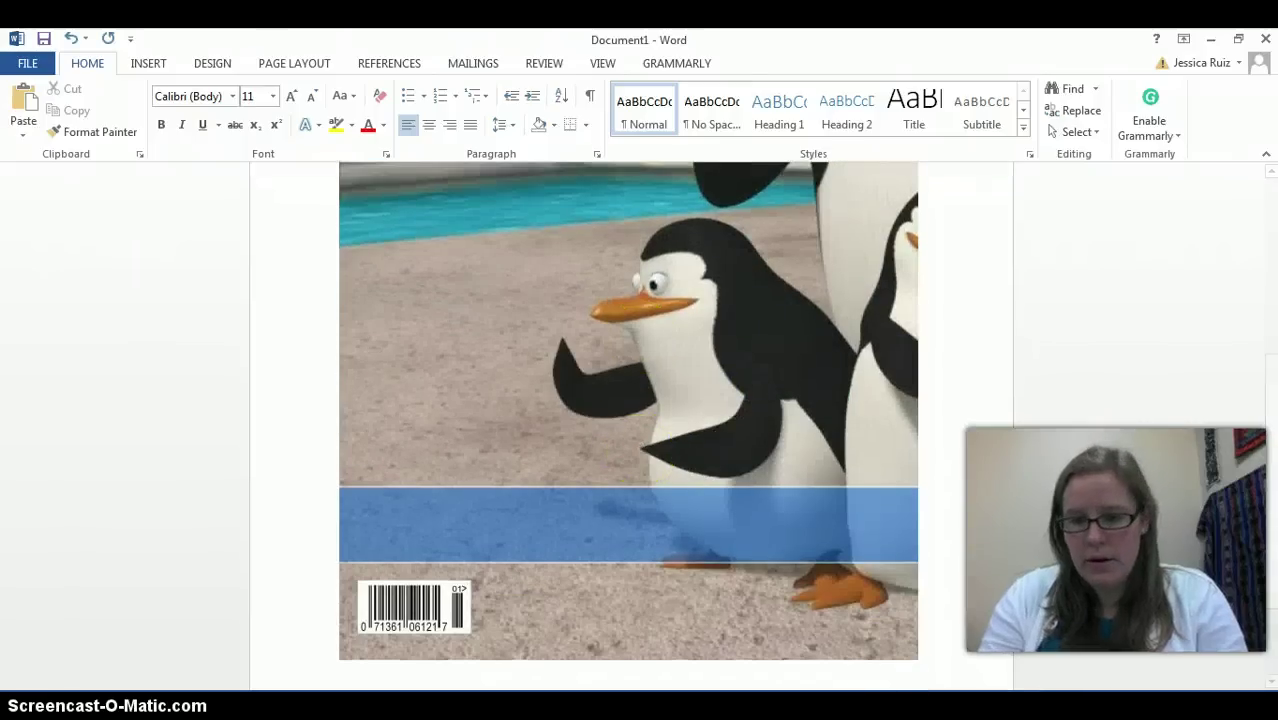
# Step: Shrink the pasted cover picture by its corner handle and centre it on the page
pyautogui.scroll(-3, 630, 420)
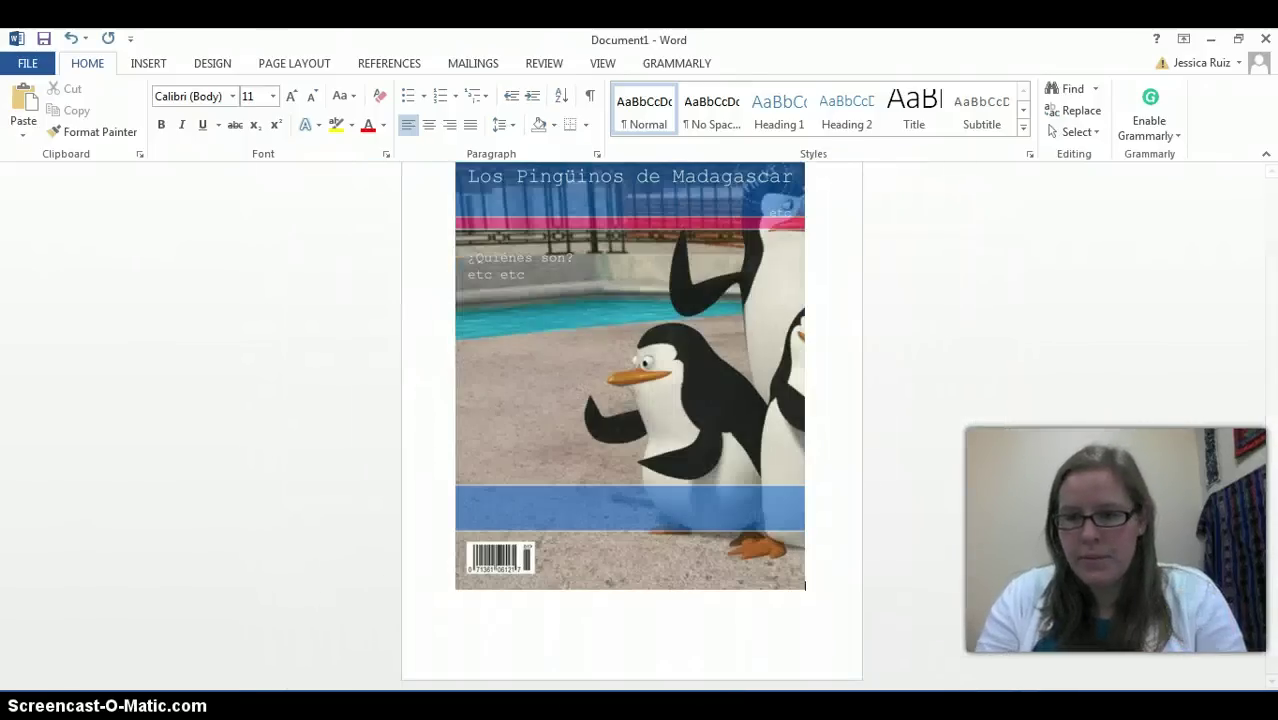
pyautogui.click(702, 231)
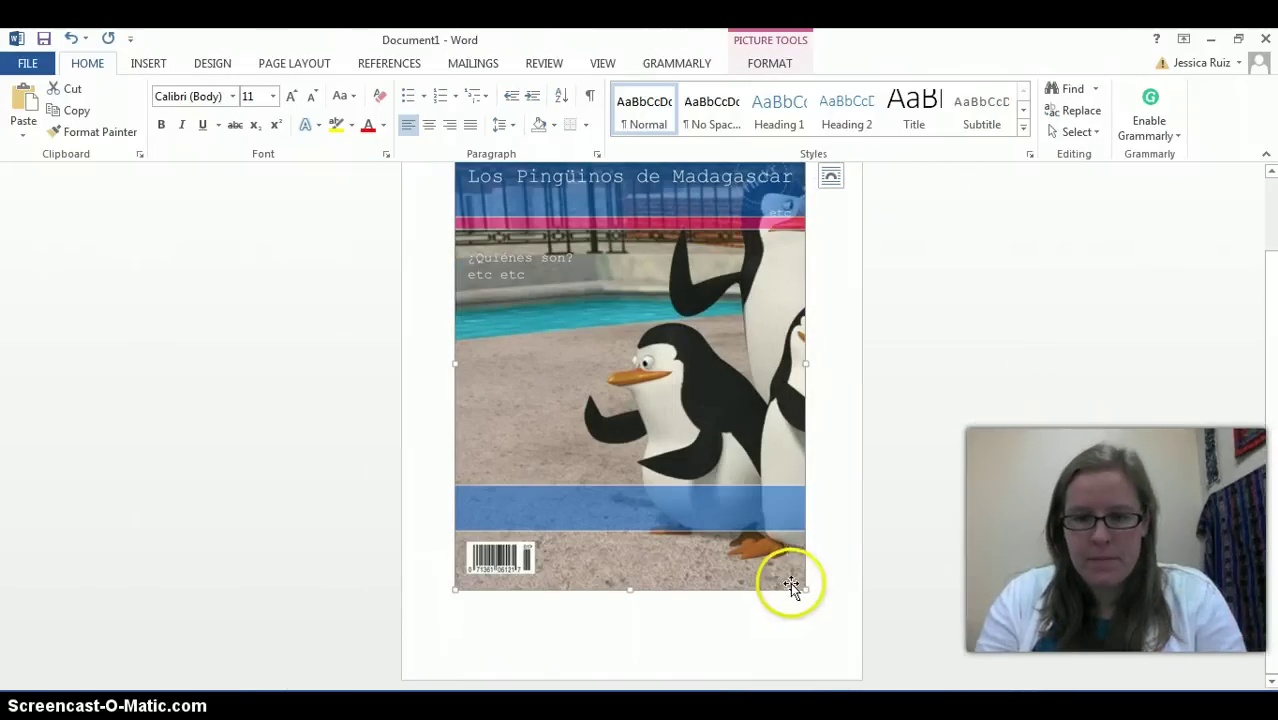
pyautogui.moveTo(805, 590); pyautogui.dragTo(650, 384)
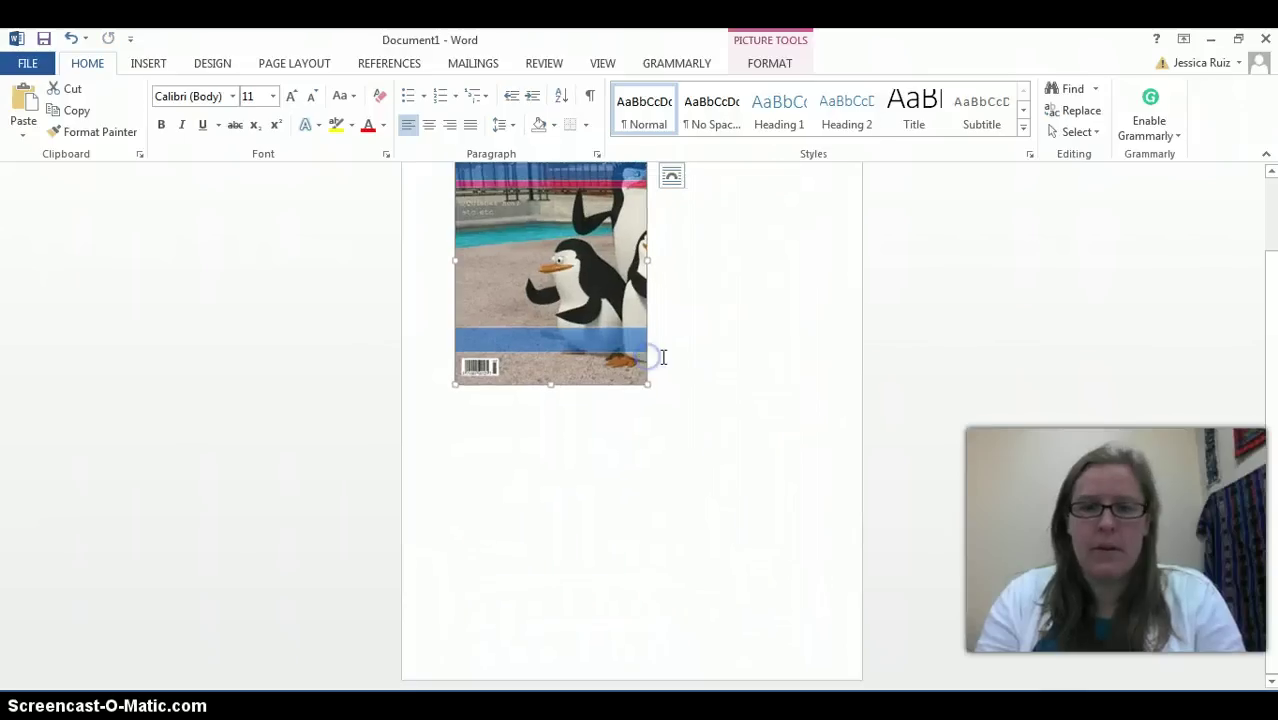
pyautogui.scroll(3, 1268, 430)
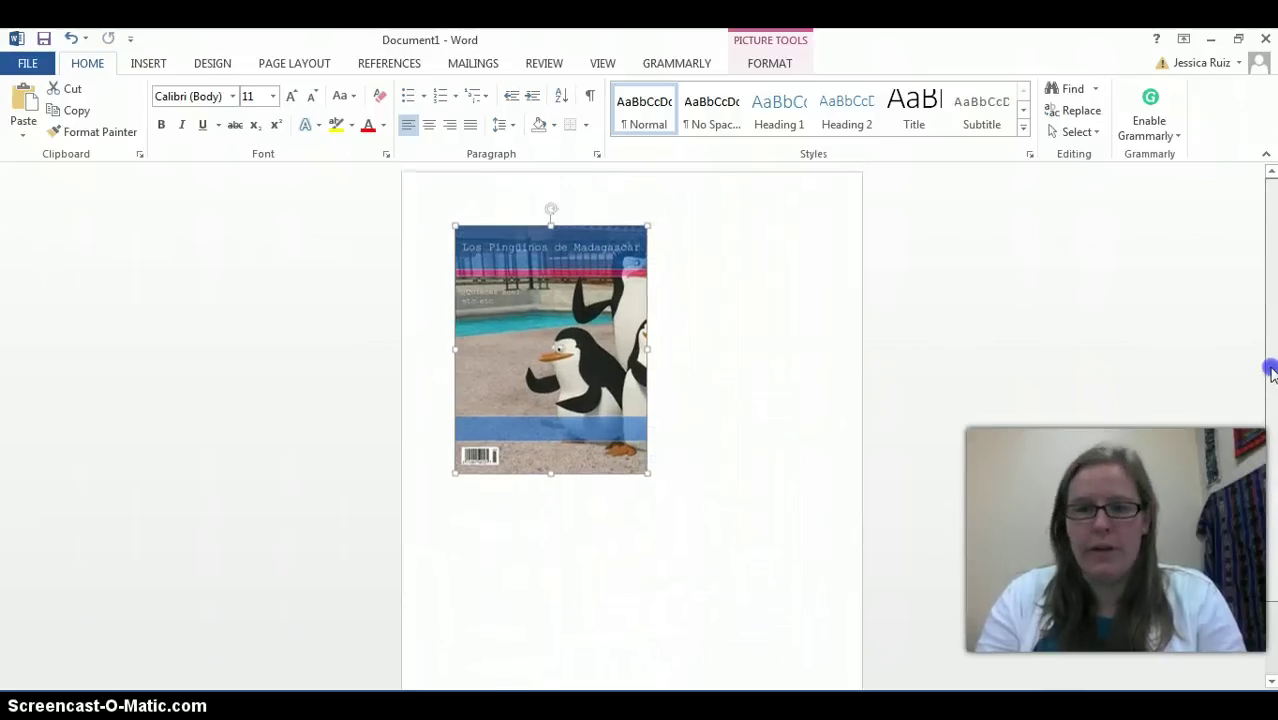
pyautogui.click(436, 130)
pyautogui.click(766, 468)
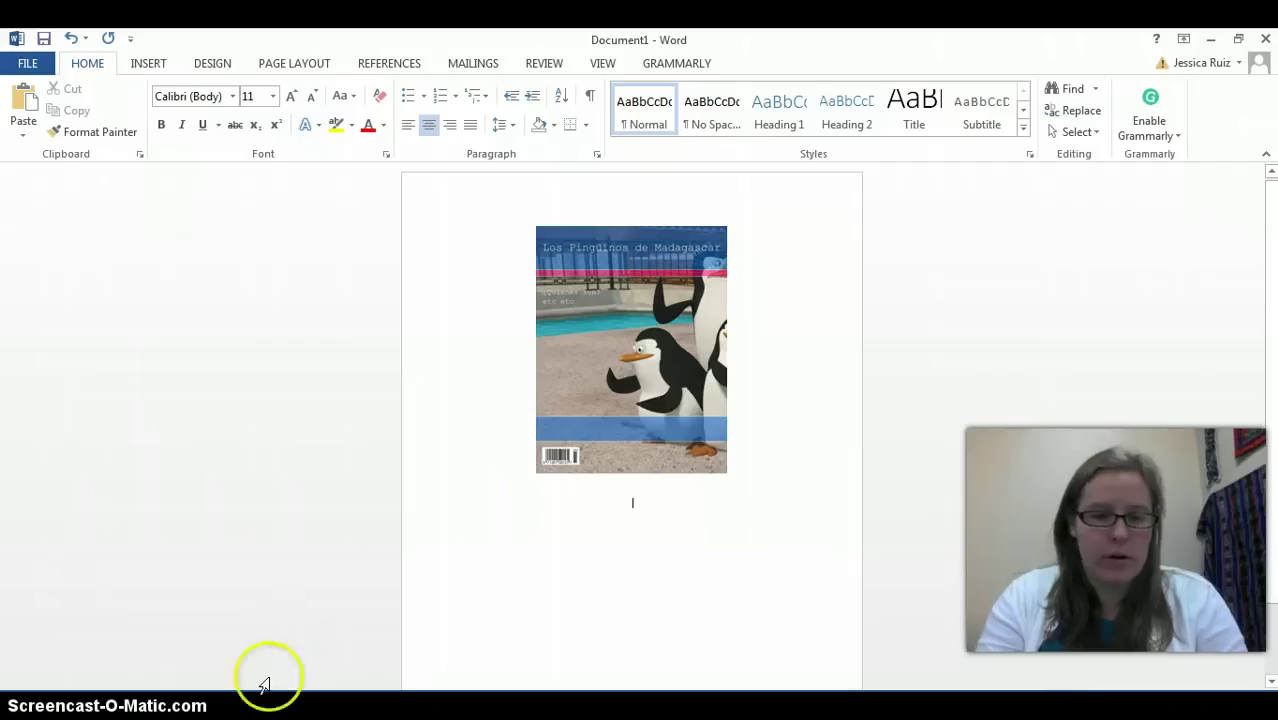
# Step: Switch back to the Proyecto Unidad 2 document and read the assignment requirements
pyautogui.moveTo(265, 686)
pyautogui.click(381, 645)
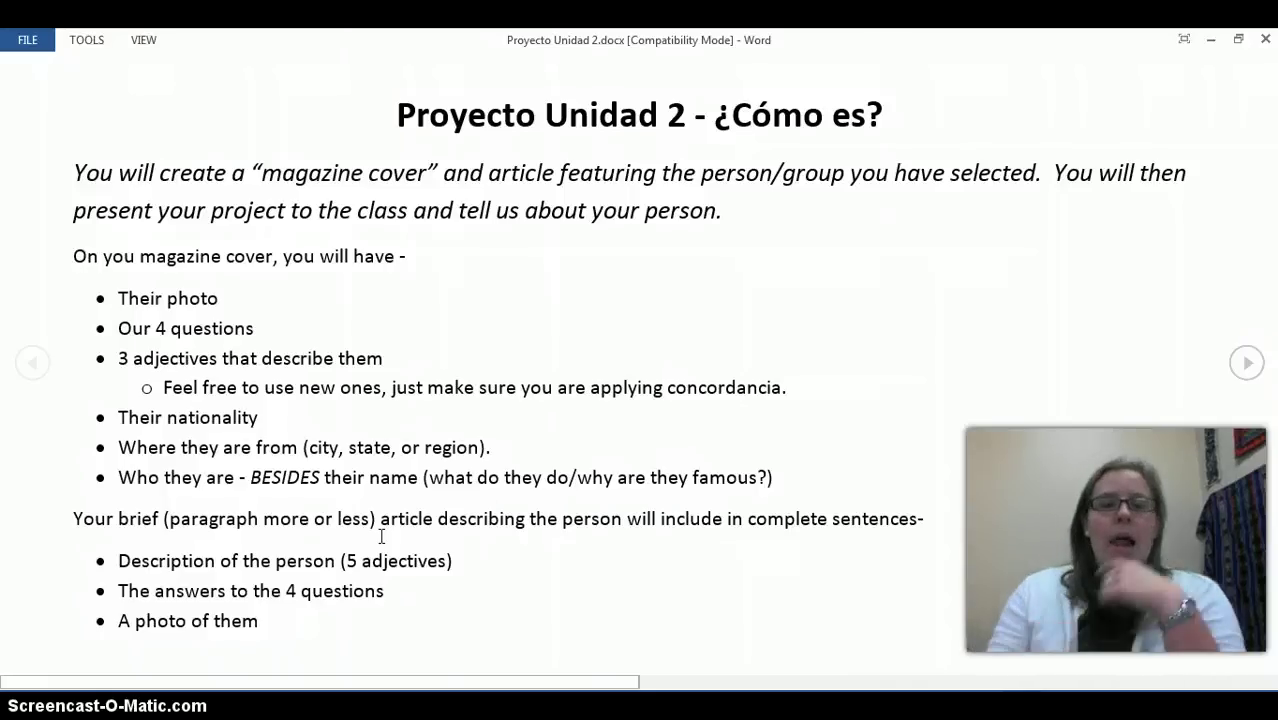
pyautogui.click(481, 538)
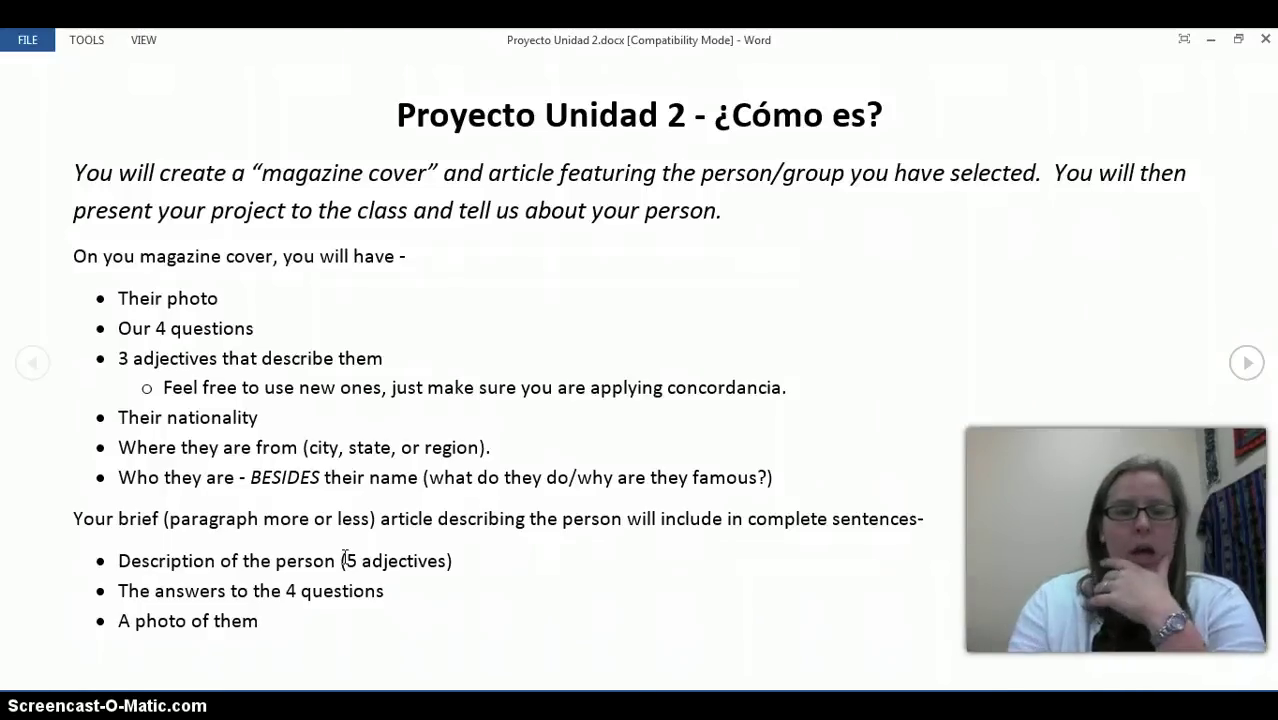
pyautogui.click(298, 594)
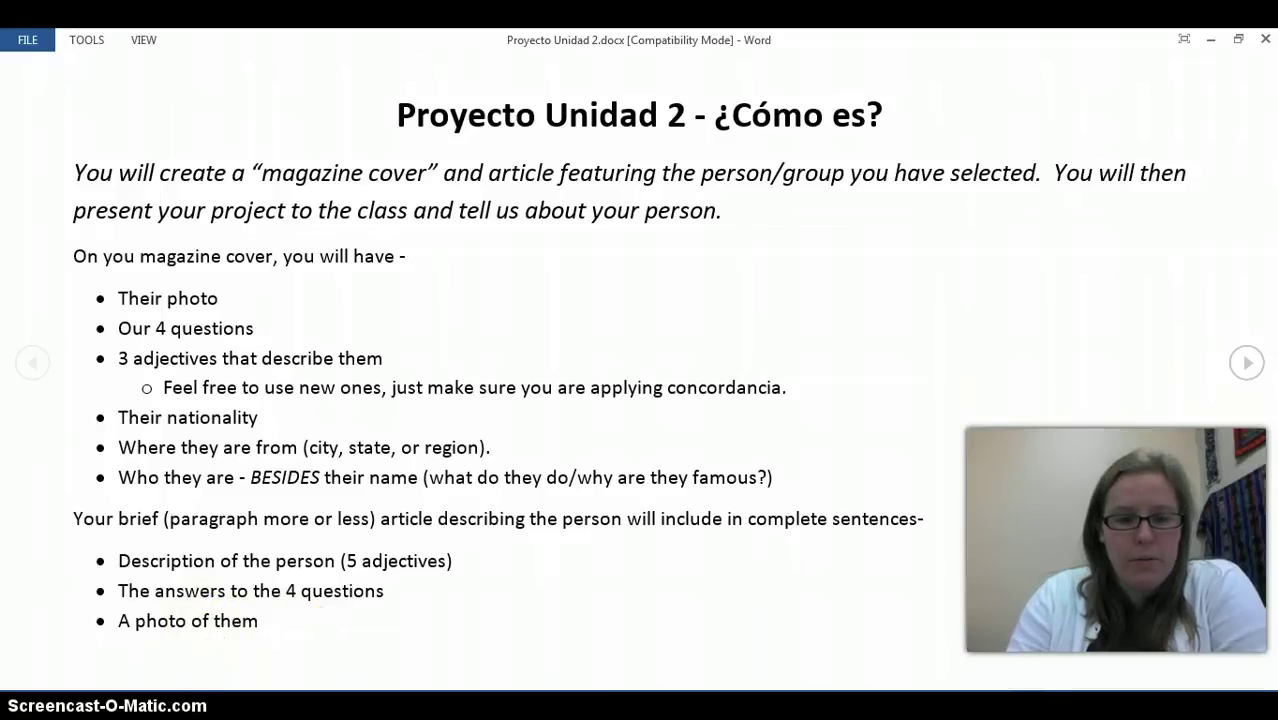
# Step: Page through Read Mode and highlight the Friday the 6th of December due date
pyautogui.click(1257, 369)
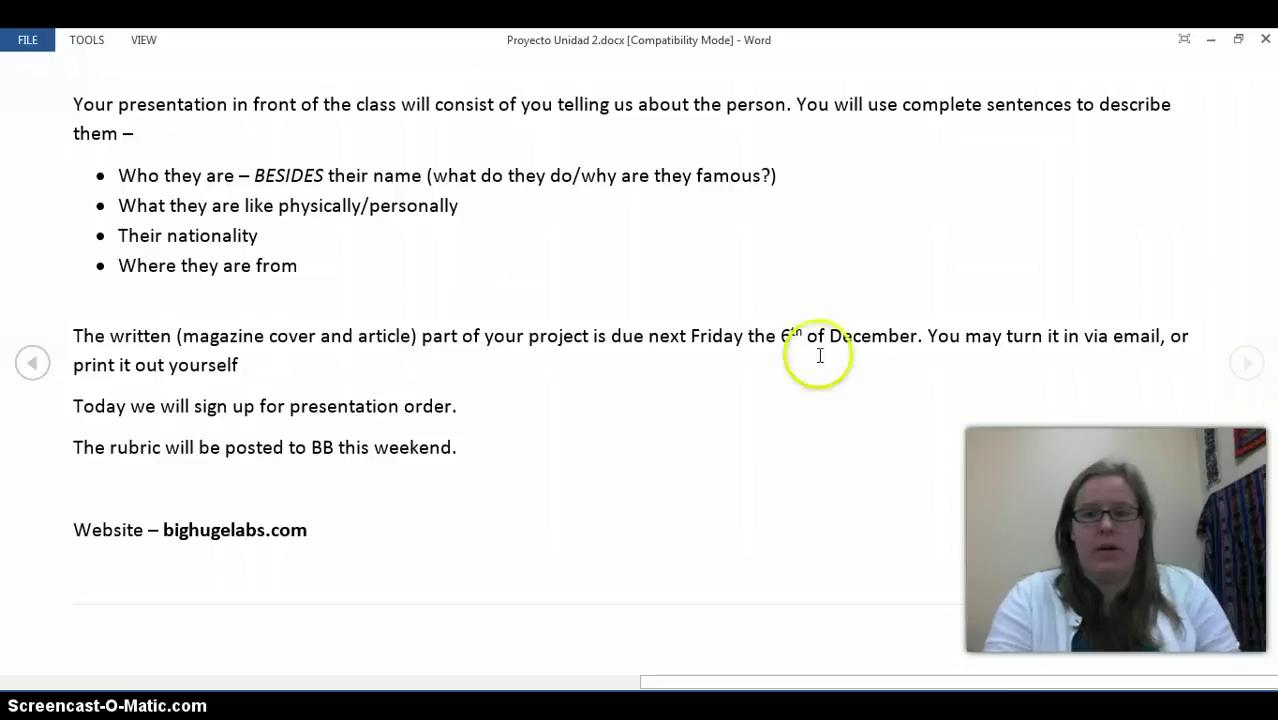
pyautogui.moveTo(914, 337); pyautogui.dragTo(696, 341)
pyautogui.scroll(1, 696, 341)
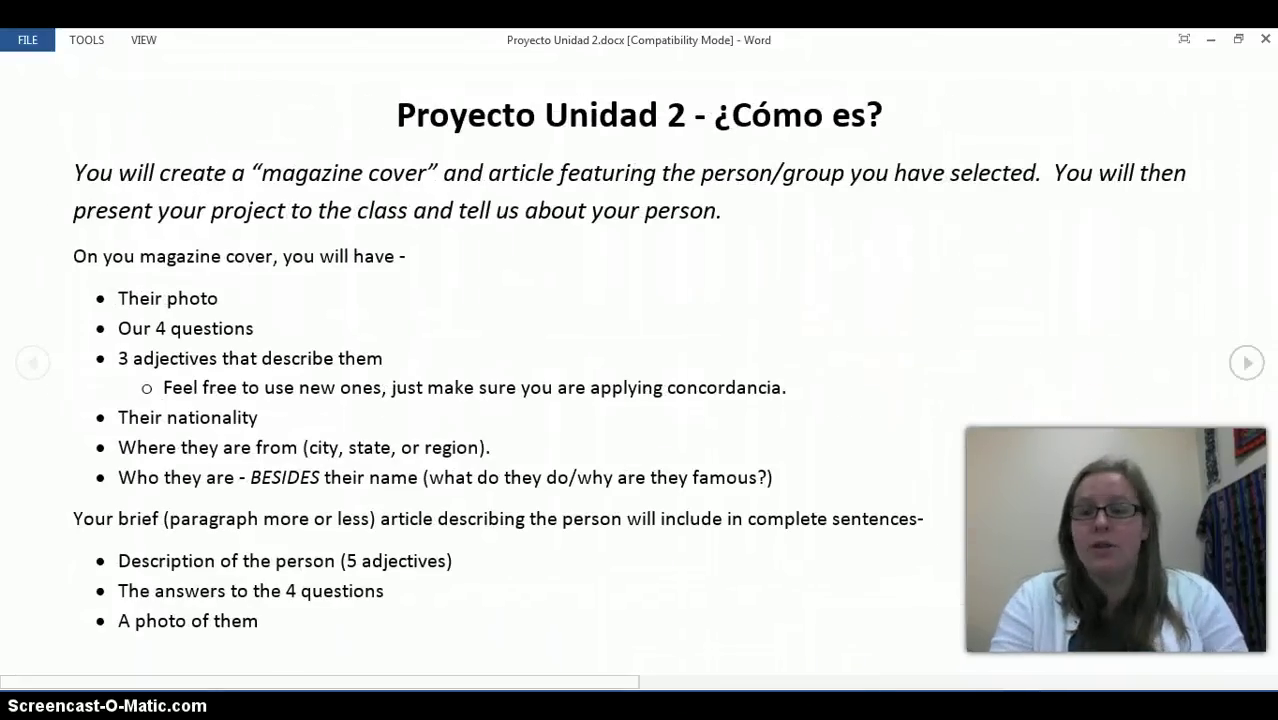
pyautogui.click(1247, 363)
pyautogui.click(836, 337)
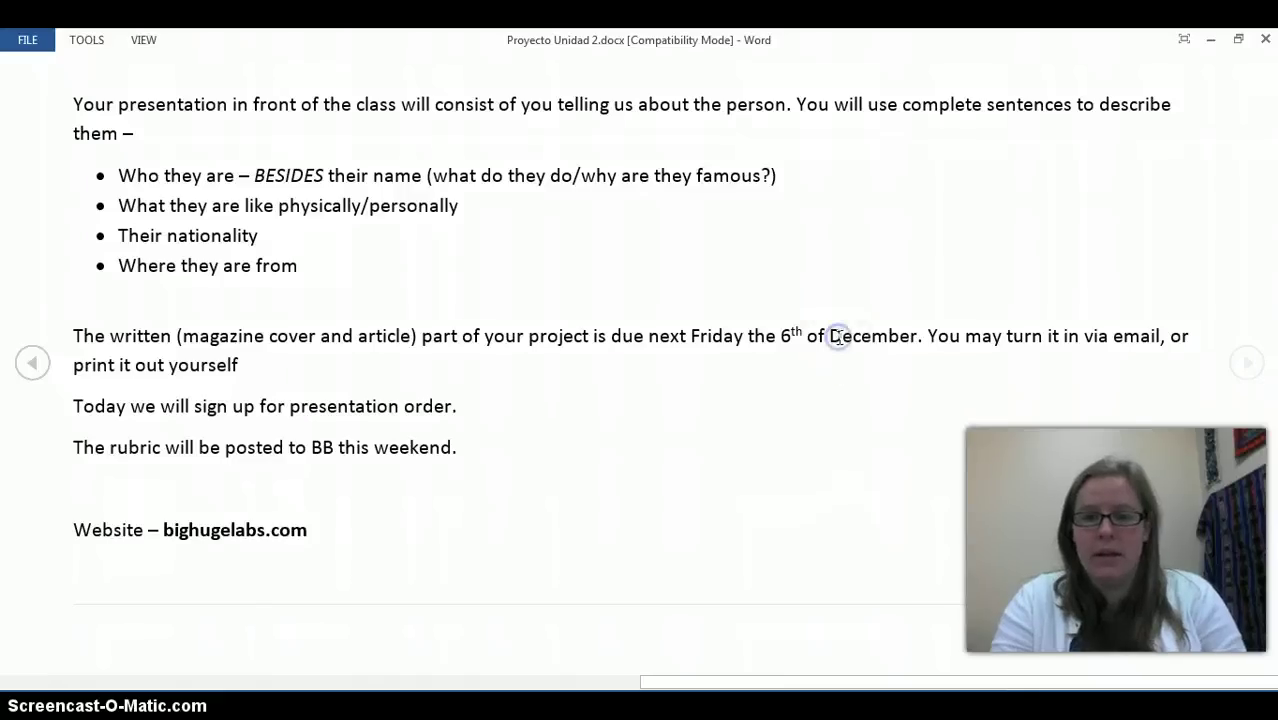
pyautogui.click(157, 36)
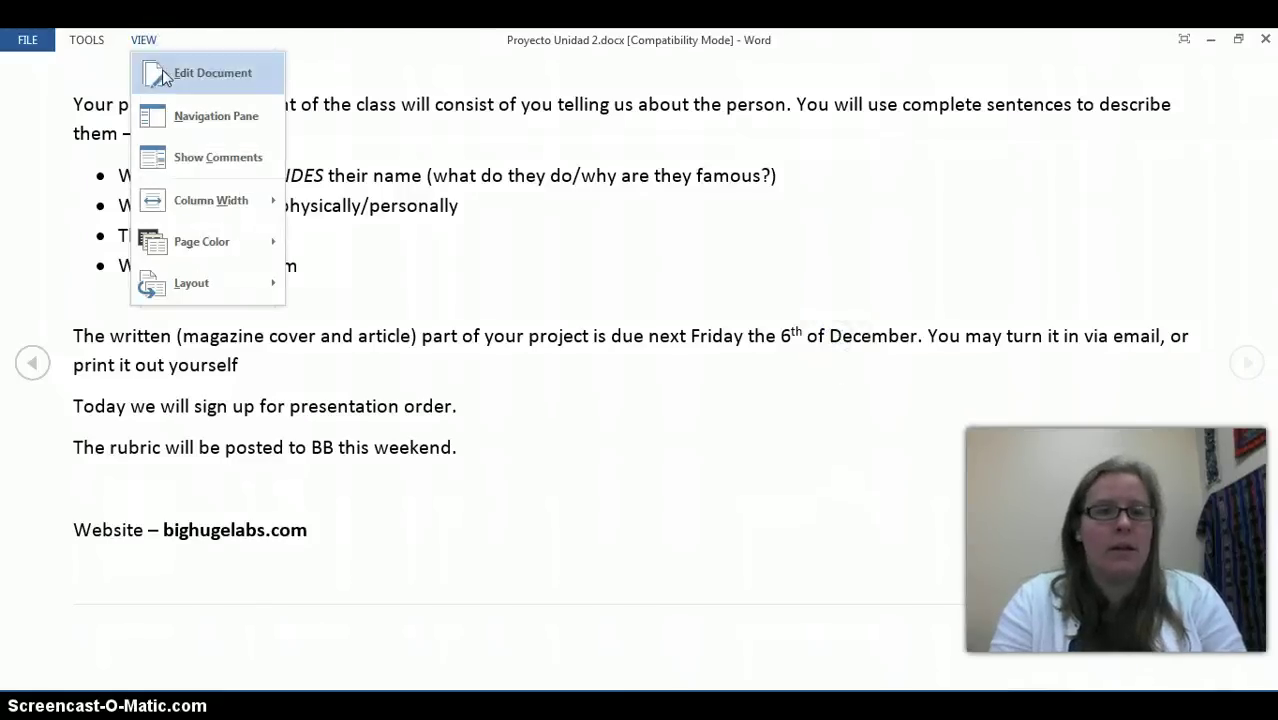
# Step: Switch to Edit Document and delete 'Friday the 6th of December' from the due-date line
pyautogui.click(162, 69)
pyautogui.moveTo(898, 367); pyautogui.dragTo(758, 370)
pyautogui.press('BackSpace')
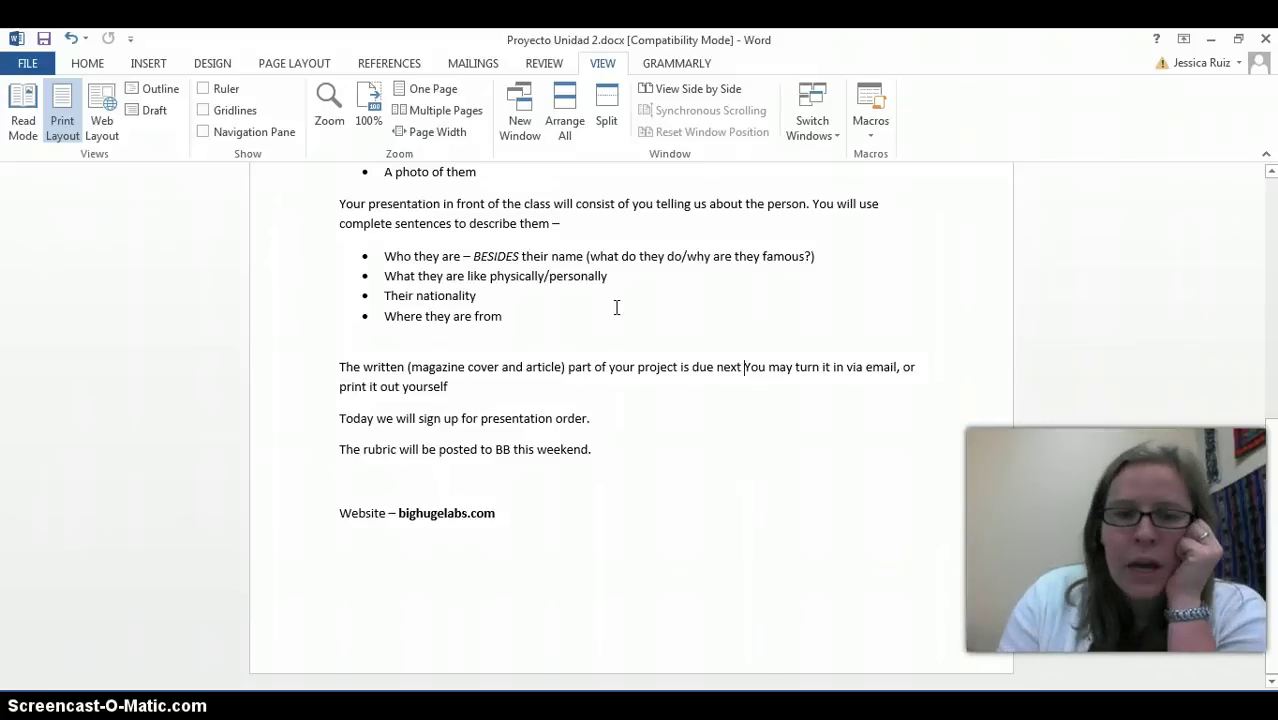
# Step: Delete the email or printing turn-in sentence so the line ends 'is due.'
pyautogui.moveTo(485, 300); pyautogui.dragTo(385, 297)
pyautogui.click(516, 323)
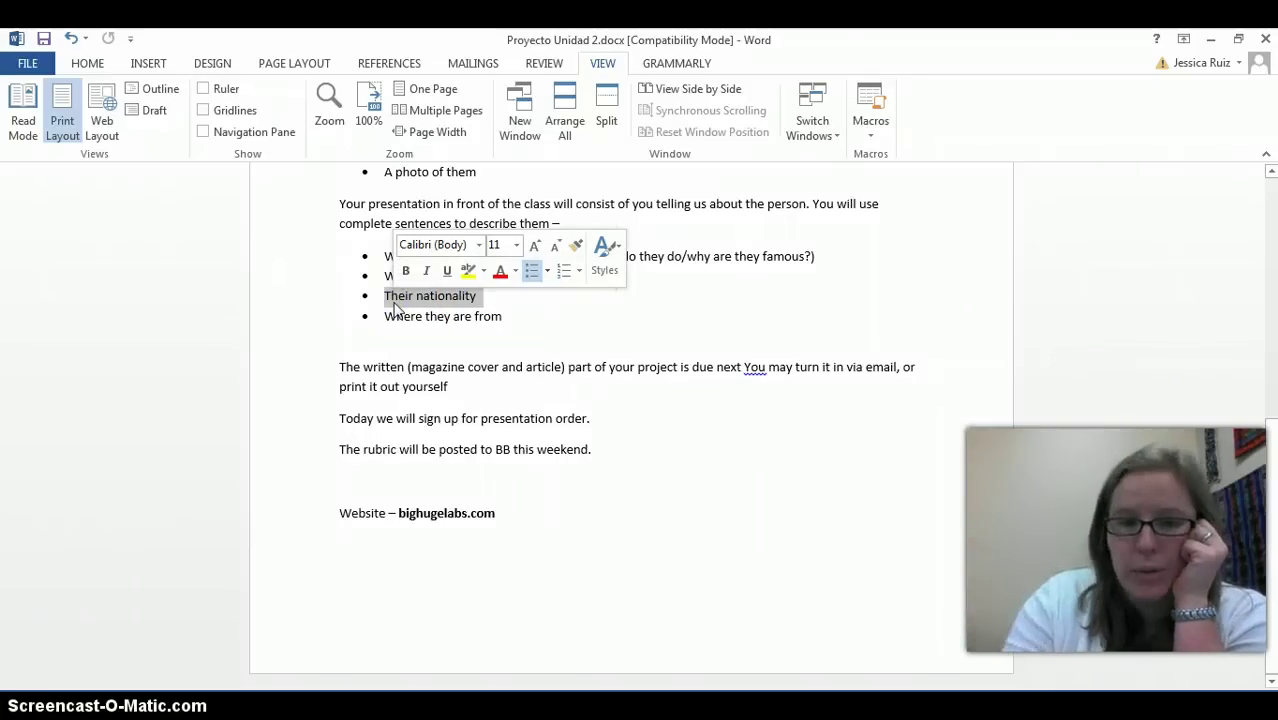
pyautogui.click(445, 385)
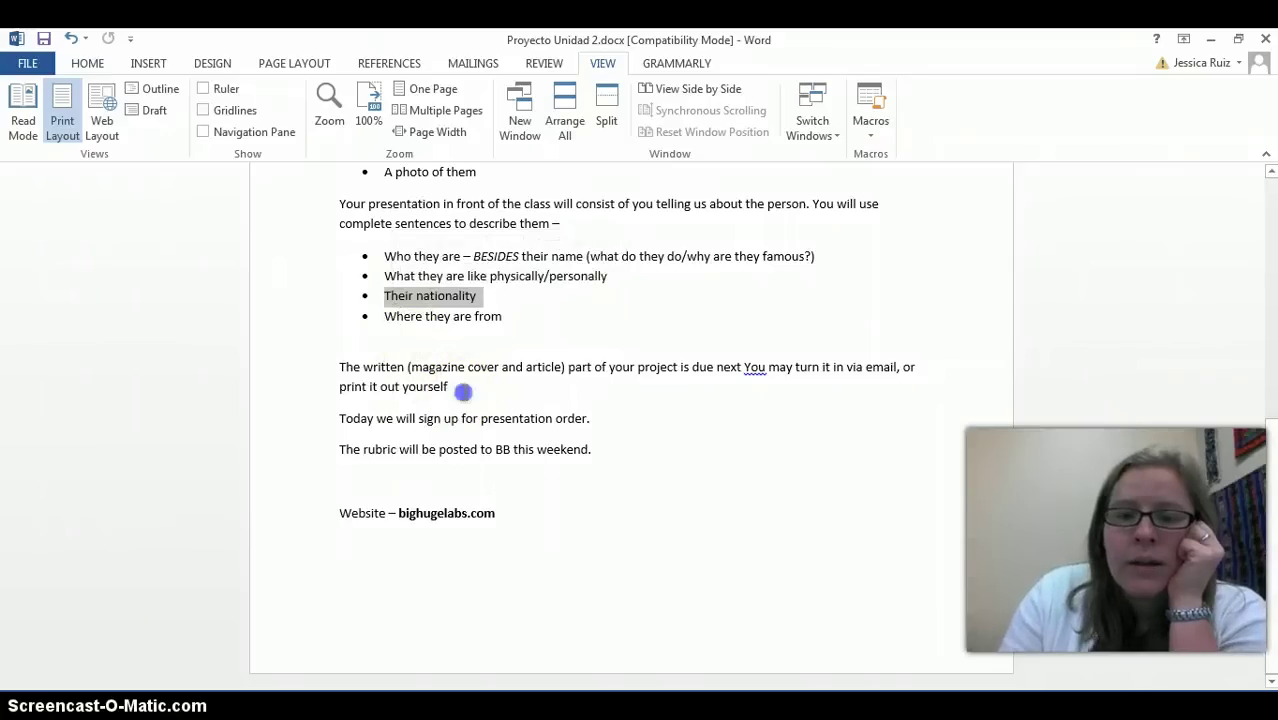
pyautogui.click(447, 386)
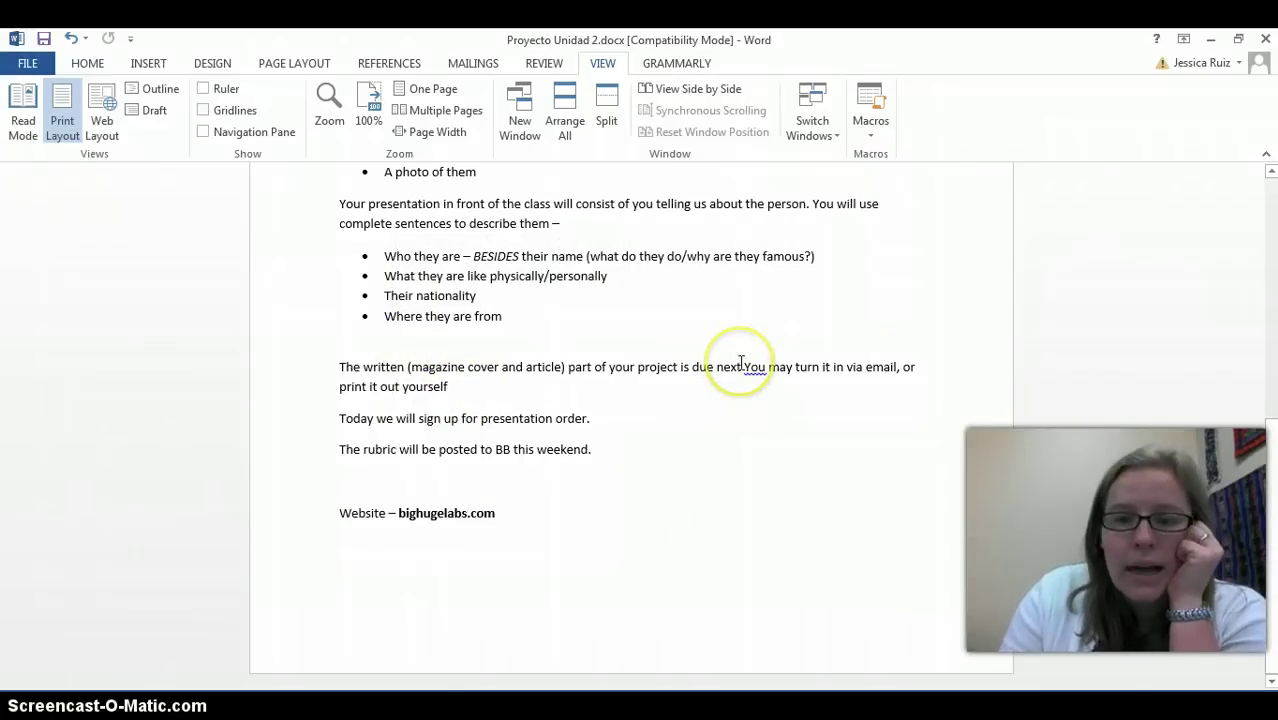
pyautogui.moveTo(741, 362); pyautogui.dragTo(797, 381)
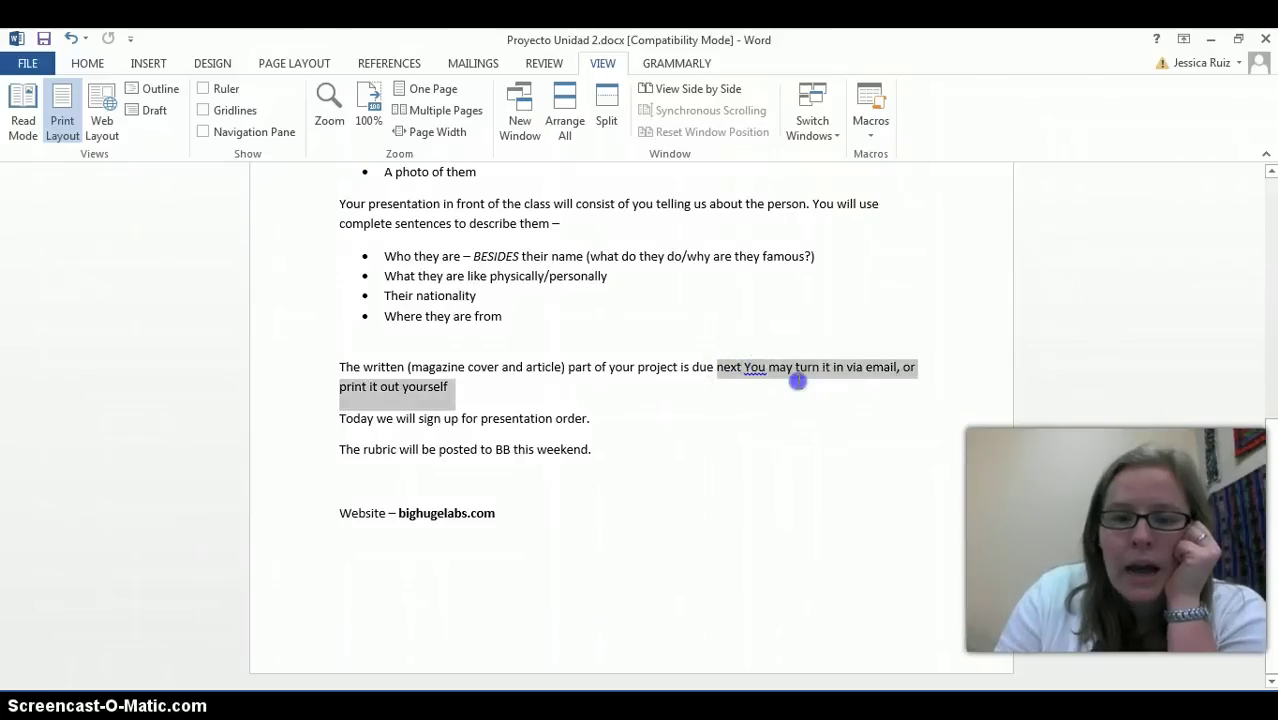
pyautogui.press('Delete')
pyautogui.write('.')
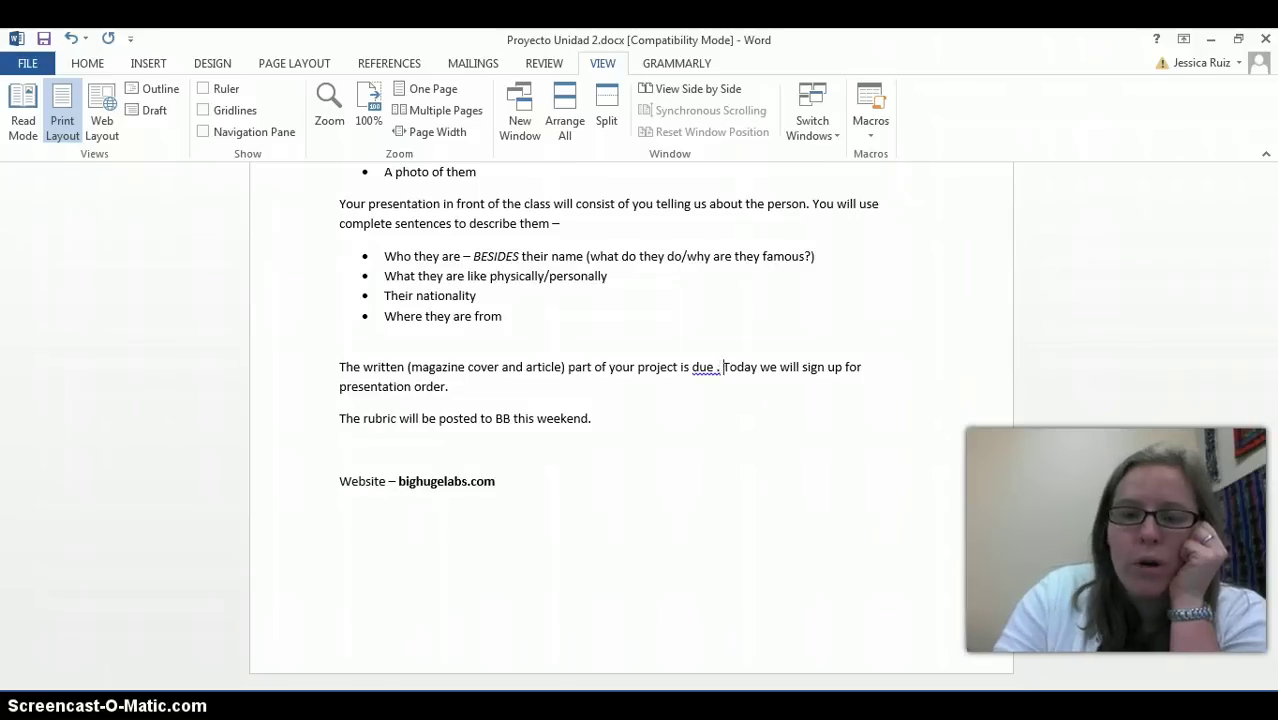
pyautogui.click(715, 369)
pyautogui.press('Delete')
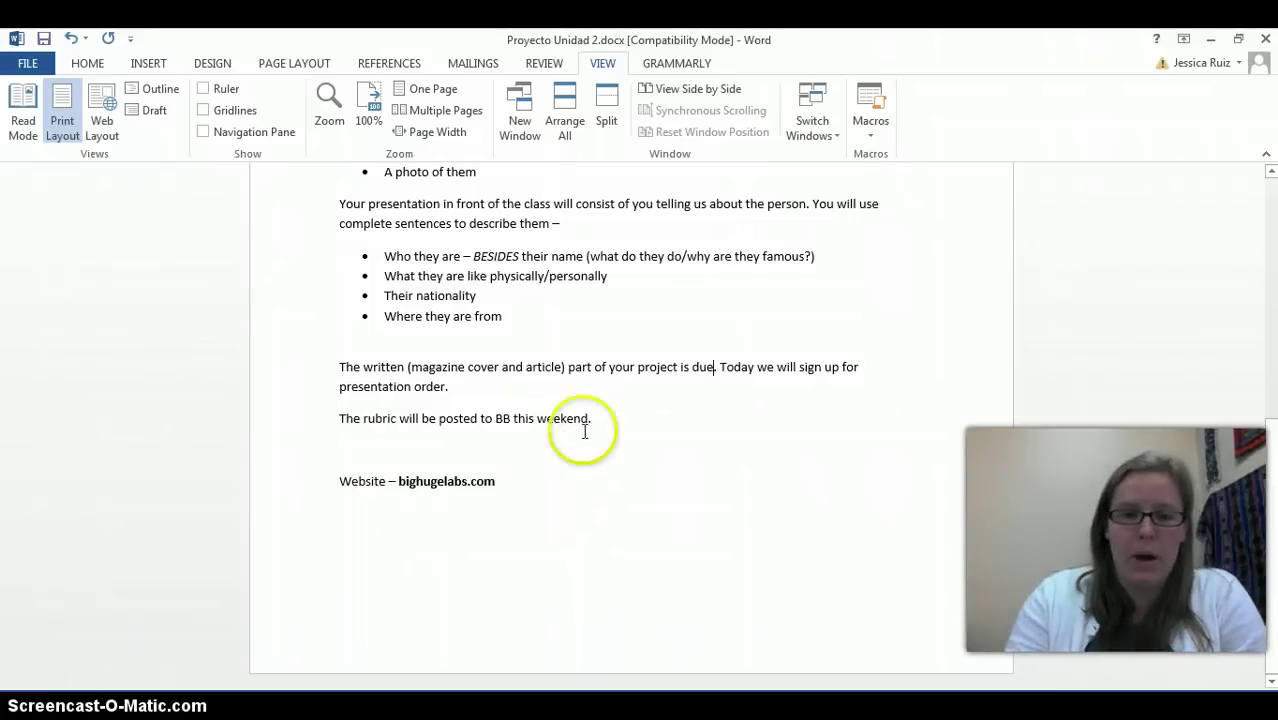
pyautogui.click(522, 479)
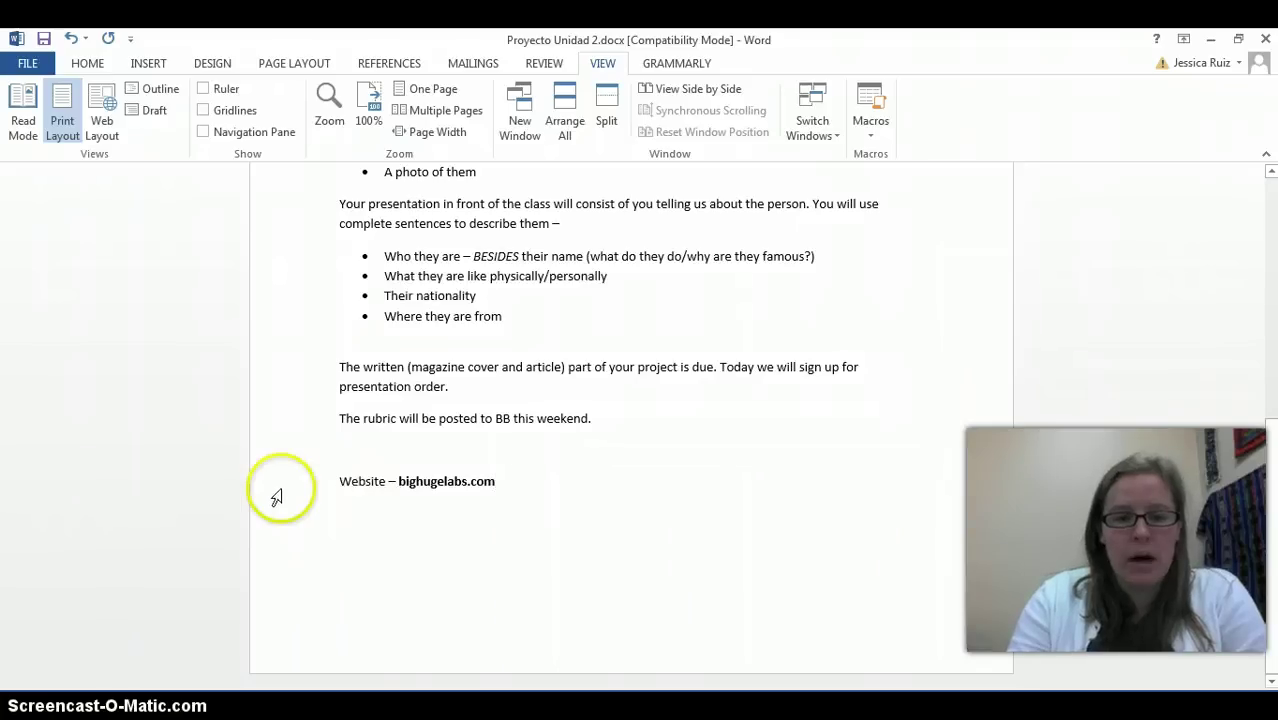